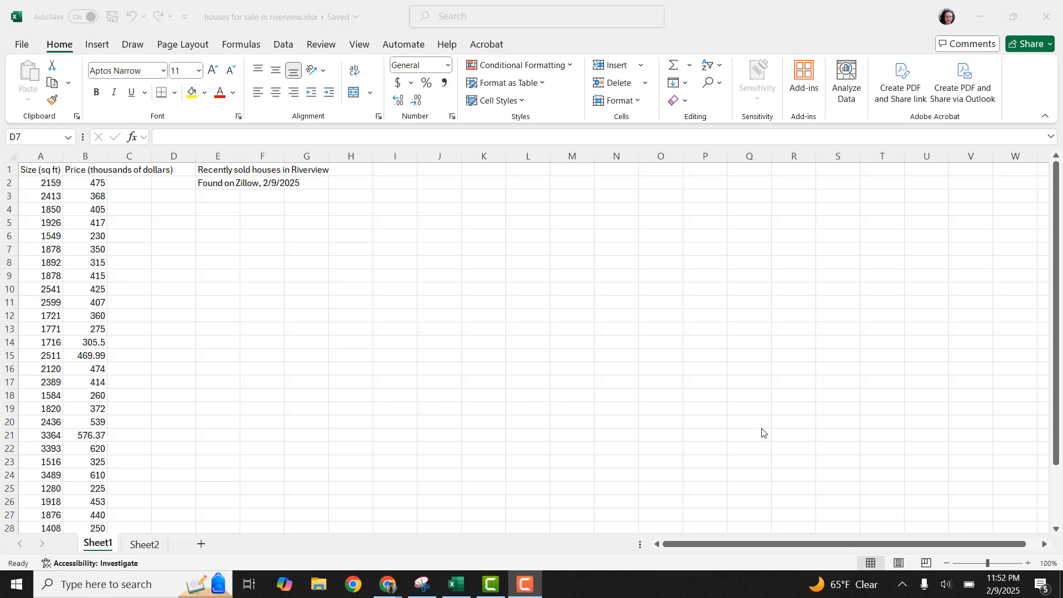
- Select the size and price data in columns A and B, rows 1 to 32, and copy it
{"action": "left_click", "coordinate": [153, 226]}
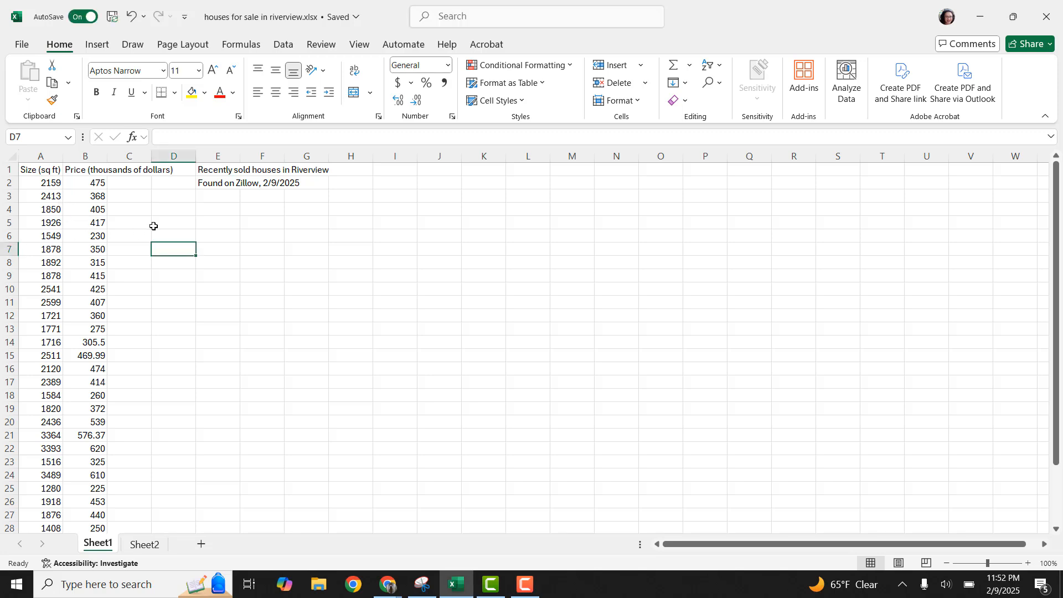
{"action": "left_click", "coordinate": [44, 169]}
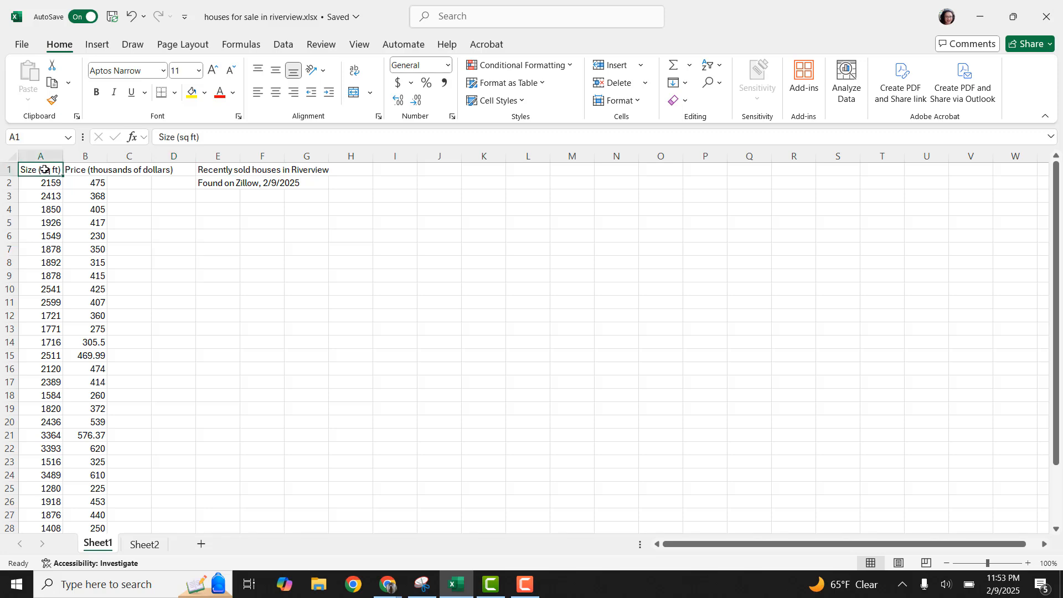
{"action": "scroll", "coordinate": [161, 348], "scroll_direction": "down", "scroll_amount": 3}
{"action": "scroll", "coordinate": [89, 460], "scroll_direction": "up", "scroll_amount": 3}
{"action": "scroll", "coordinate": [104, 438], "scroll_direction": "down", "scroll_amount": 3}
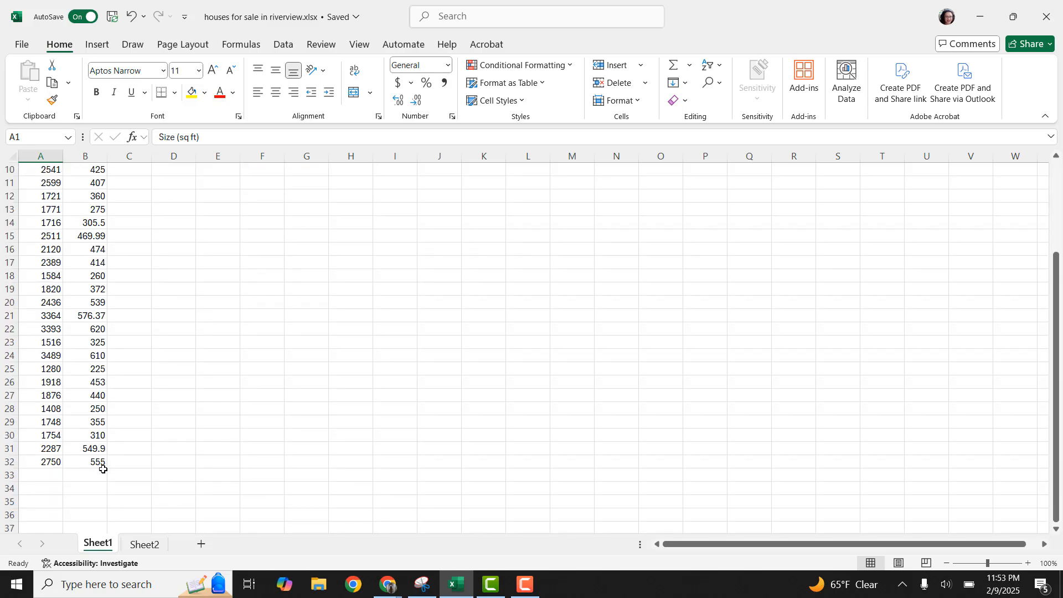
{"action": "left_click", "coordinate": [99, 464], "text": "shift"}
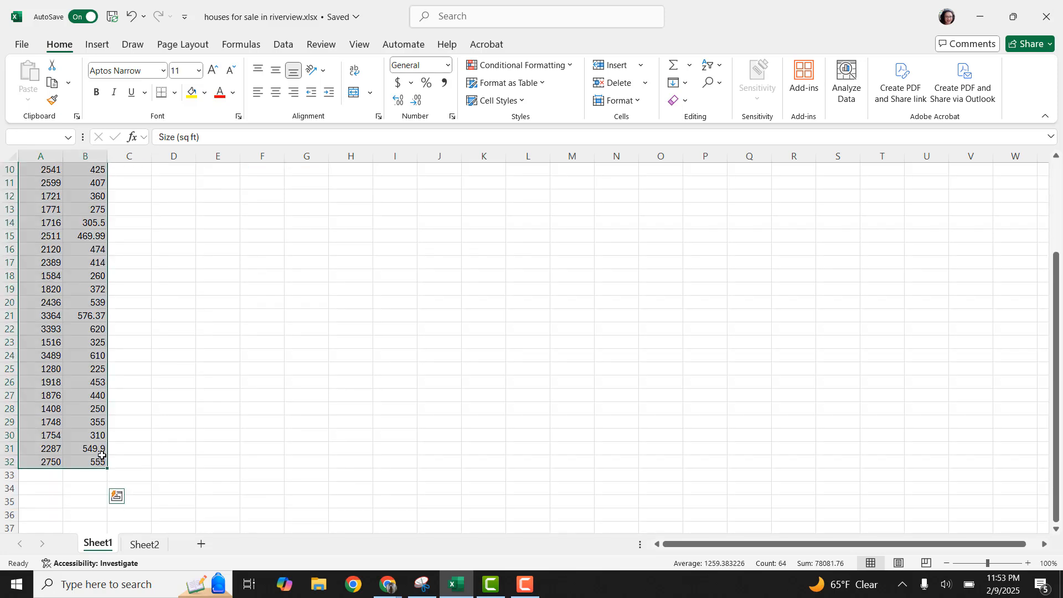
{"action": "key", "text": "ctrl+c"}
{"action": "scroll", "coordinate": [124, 426], "scroll_direction": "up", "scroll_amount": 3}
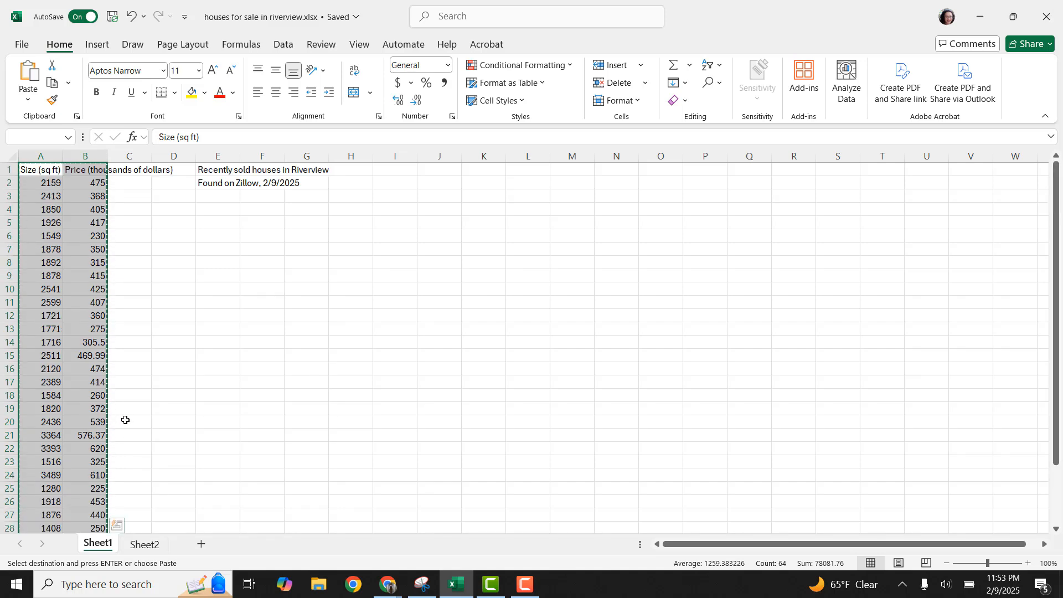
- Switch to the Desmos graphing calculator and paste the copied data as a new table
{"action": "left_click", "coordinate": [393, 591]}
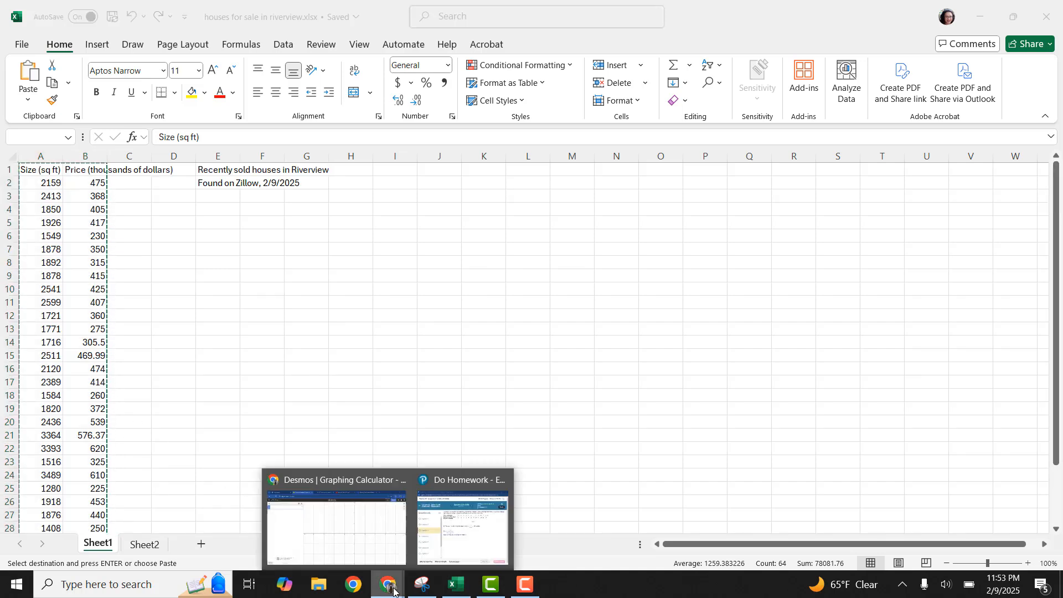
{"action": "left_click", "coordinate": [371, 538]}
{"action": "left_click", "coordinate": [162, 141]}
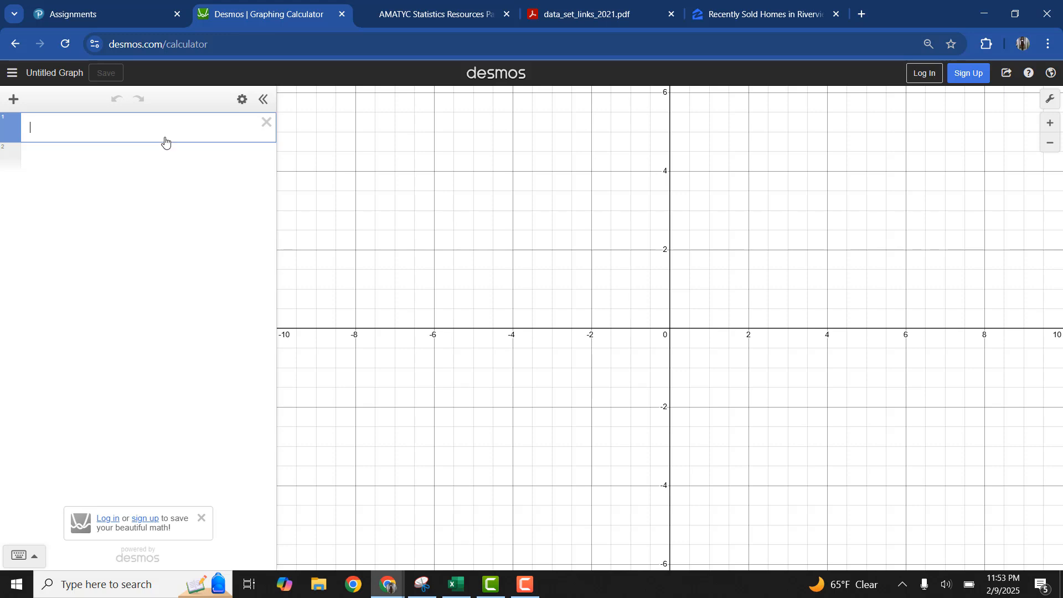
{"action": "key", "text": "ctrl+v"}
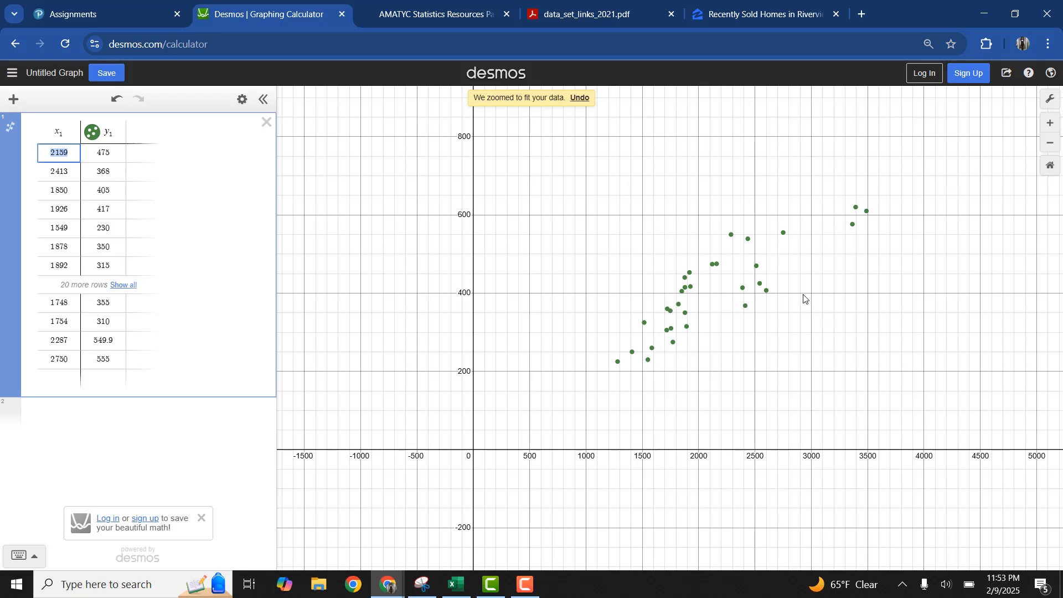
- Inspect the coordinates of a data point at the upper right of the scatter plot
{"action": "left_click", "coordinate": [867, 213]}
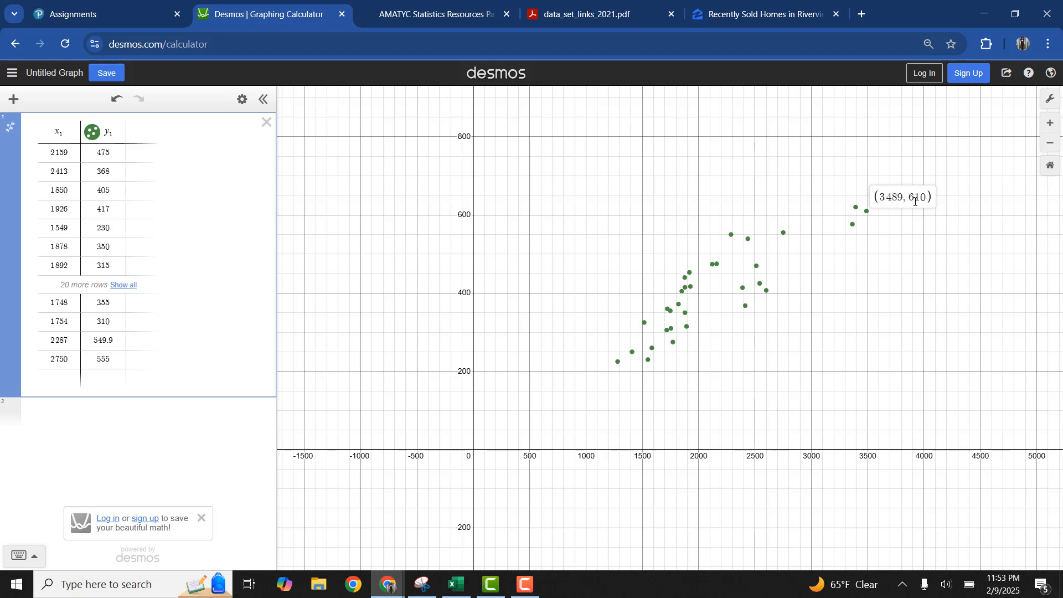
{"action": "left_click_drag", "start_coordinate": [721, 373], "coordinate": [724, 372]}
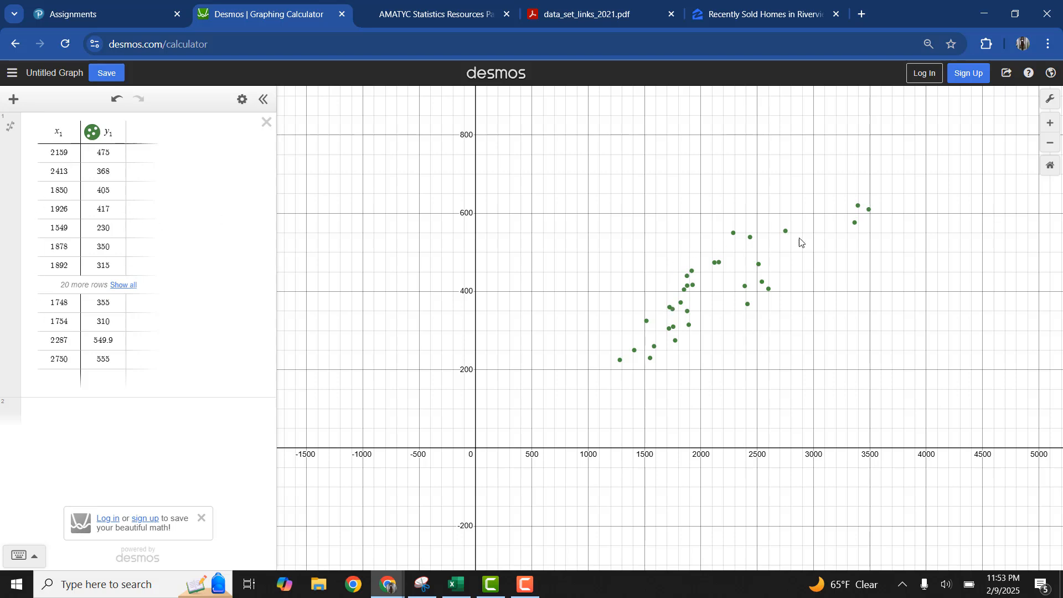
{"action": "left_click", "coordinate": [143, 413]}
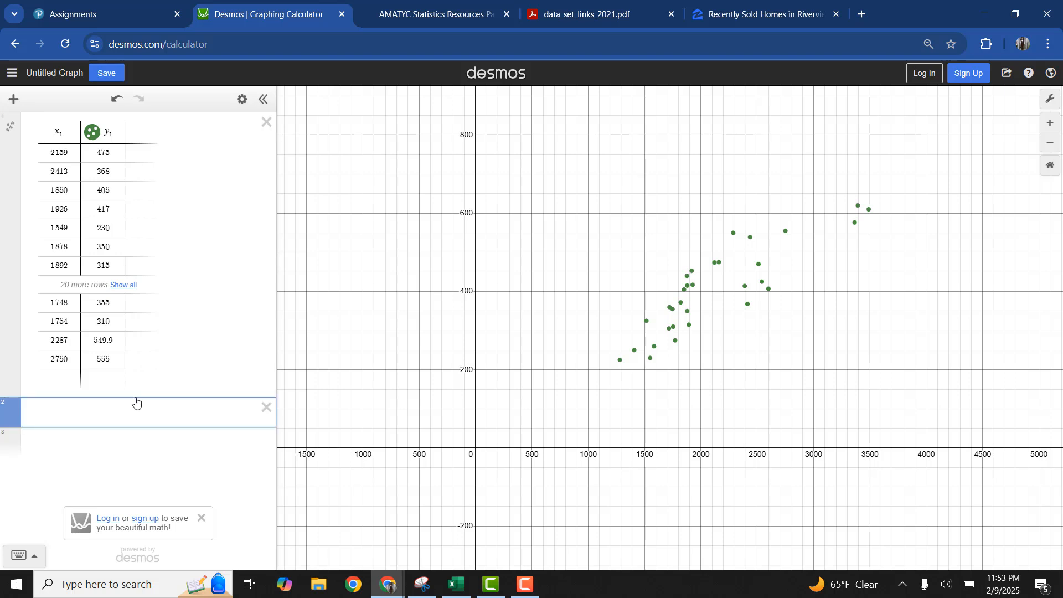
{"action": "left_click", "coordinate": [14, 99]}
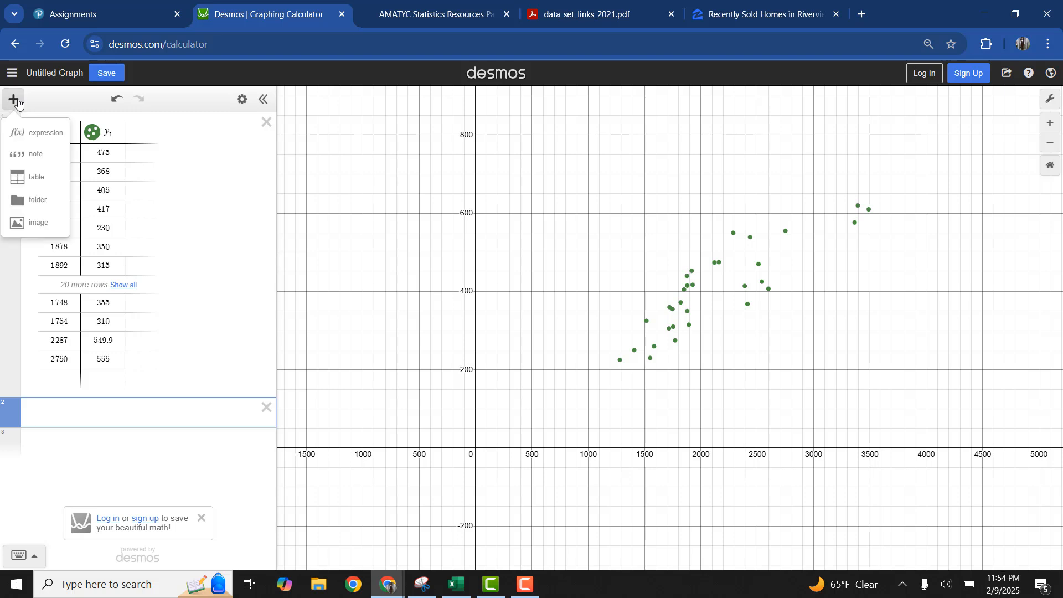
{"action": "left_click", "coordinate": [35, 177]}
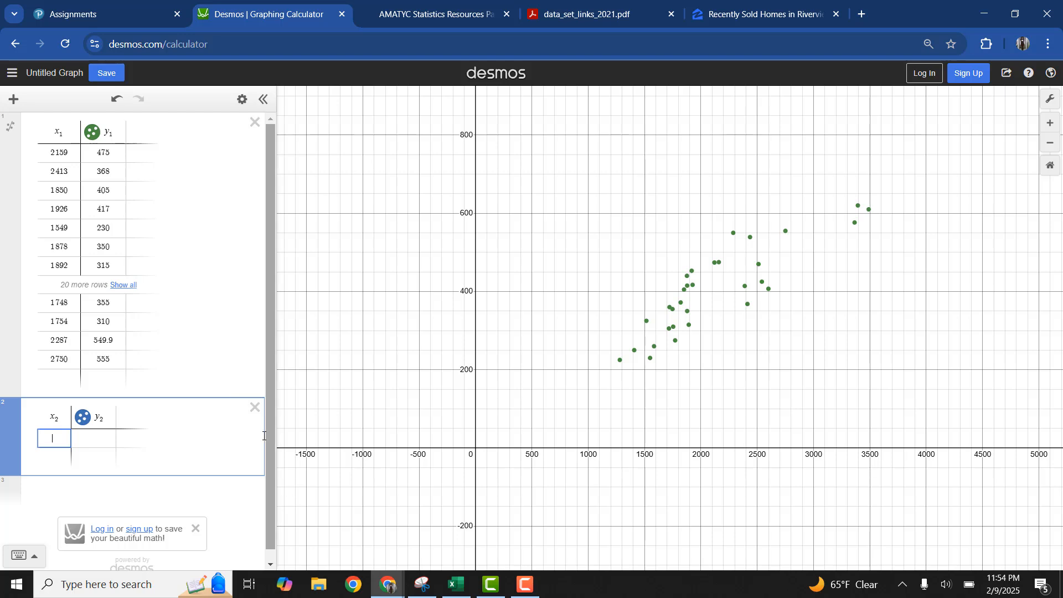
{"action": "left_click", "coordinate": [255, 408]}
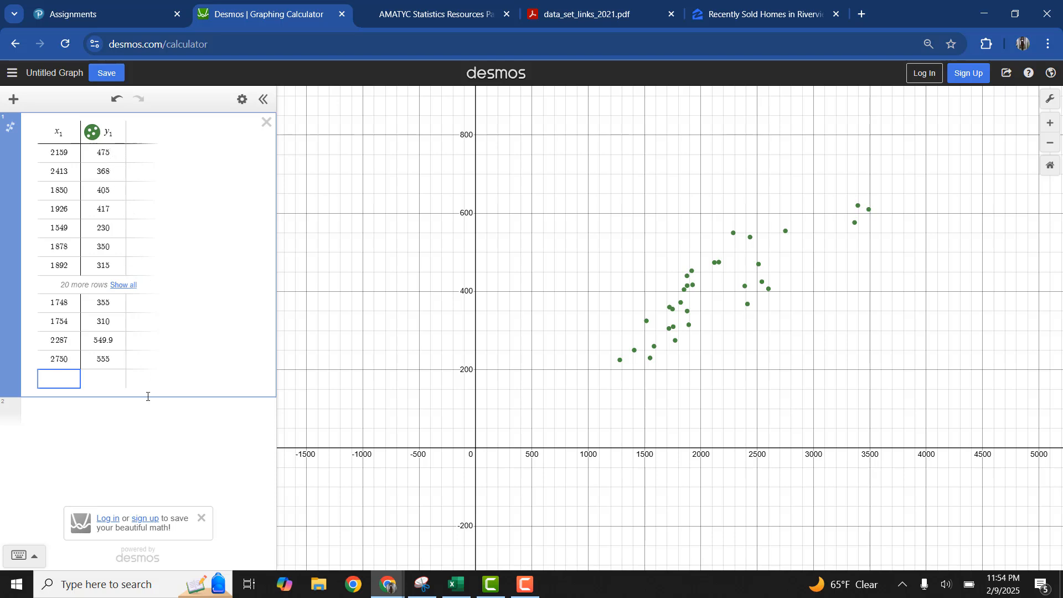
- Enter the linear regression y1 ~ mx1 + b in the empty expression line
{"action": "left_click", "coordinate": [126, 418]}
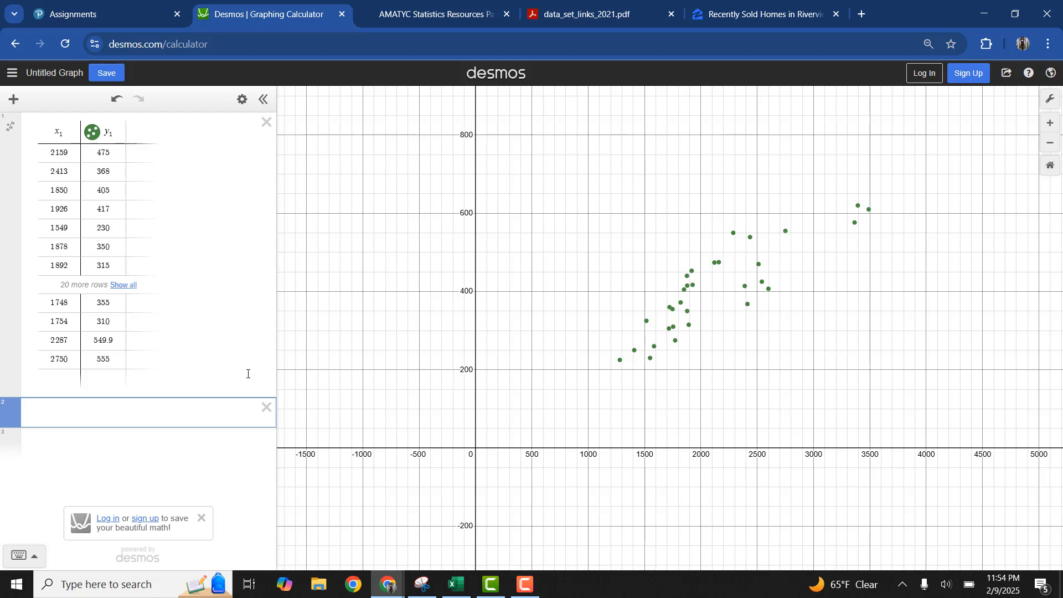
{"action": "type", "text": "y1"}
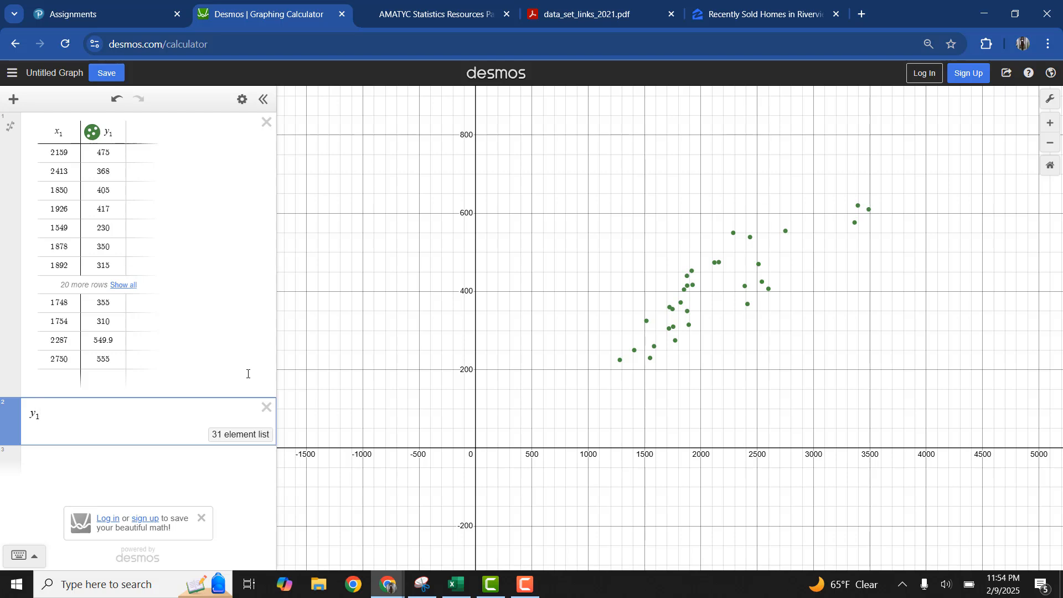
{"action": "type", "text": "~"}
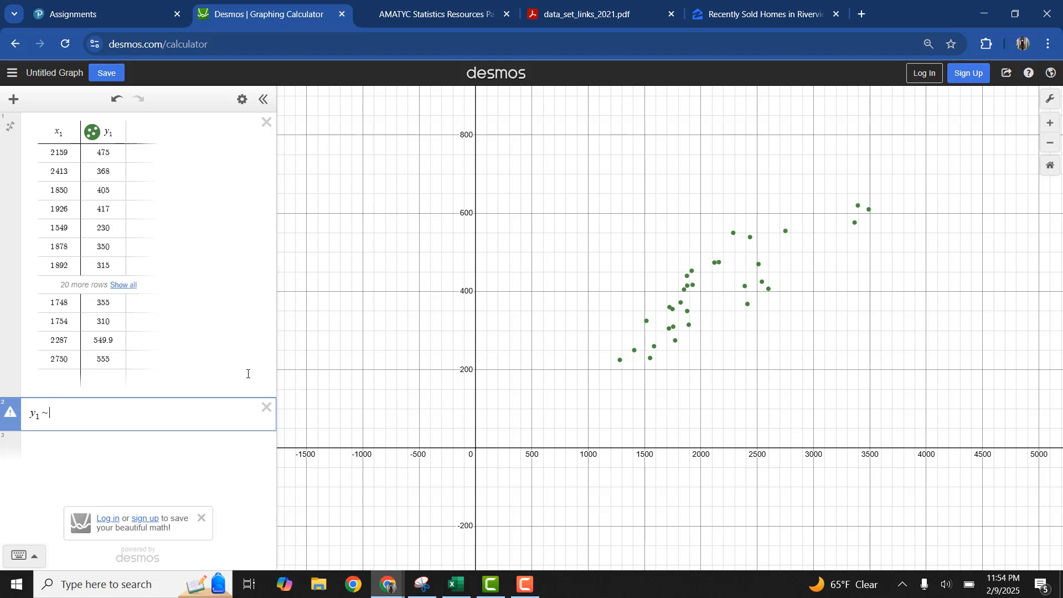
{"action": "type", "text": "m"}
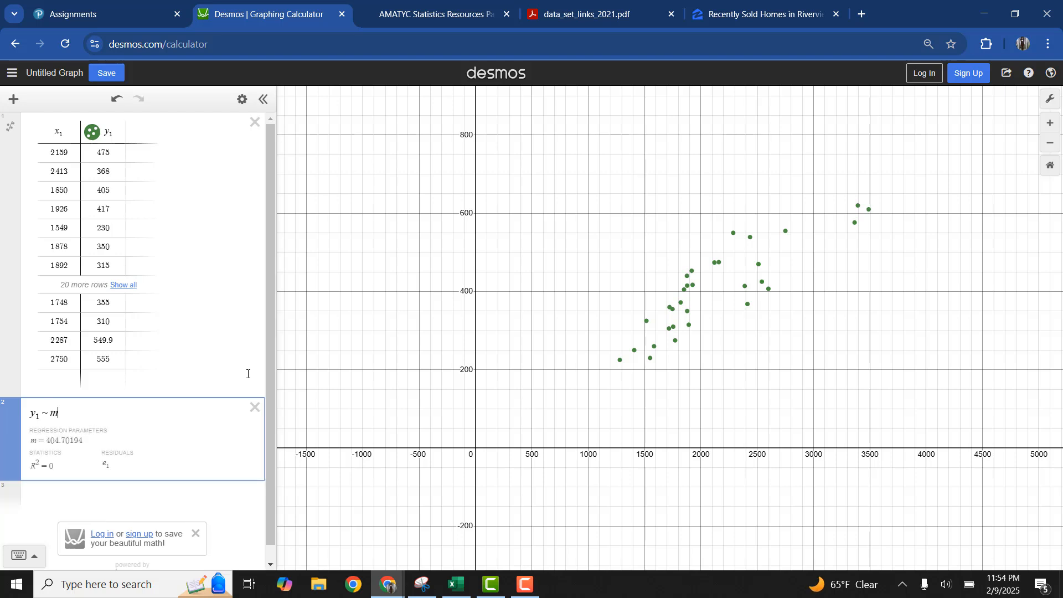
{"action": "type", "text": "x1 "}
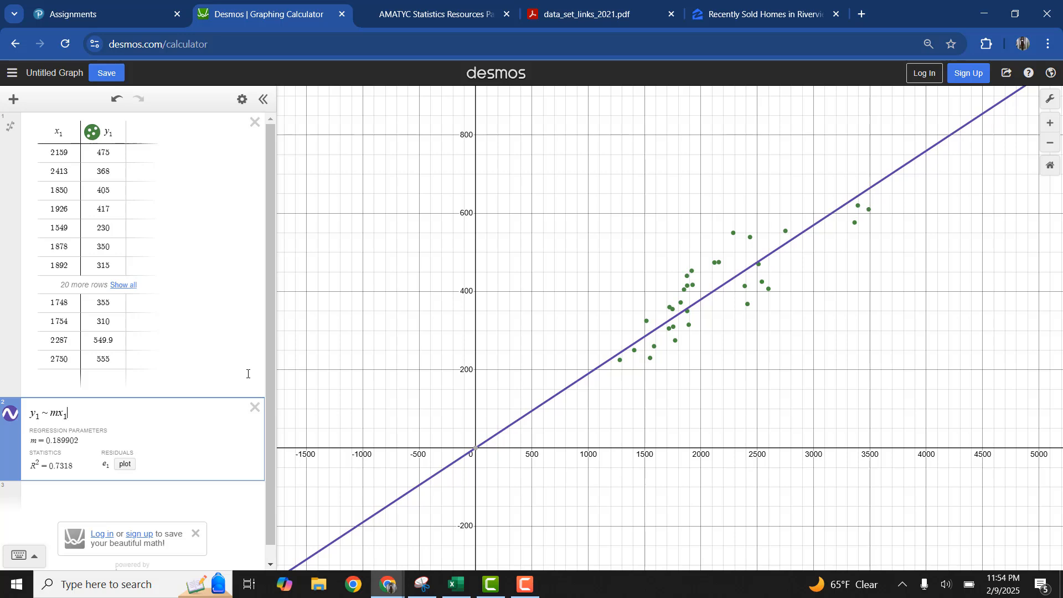
{"action": "type", "text": "+ b"}
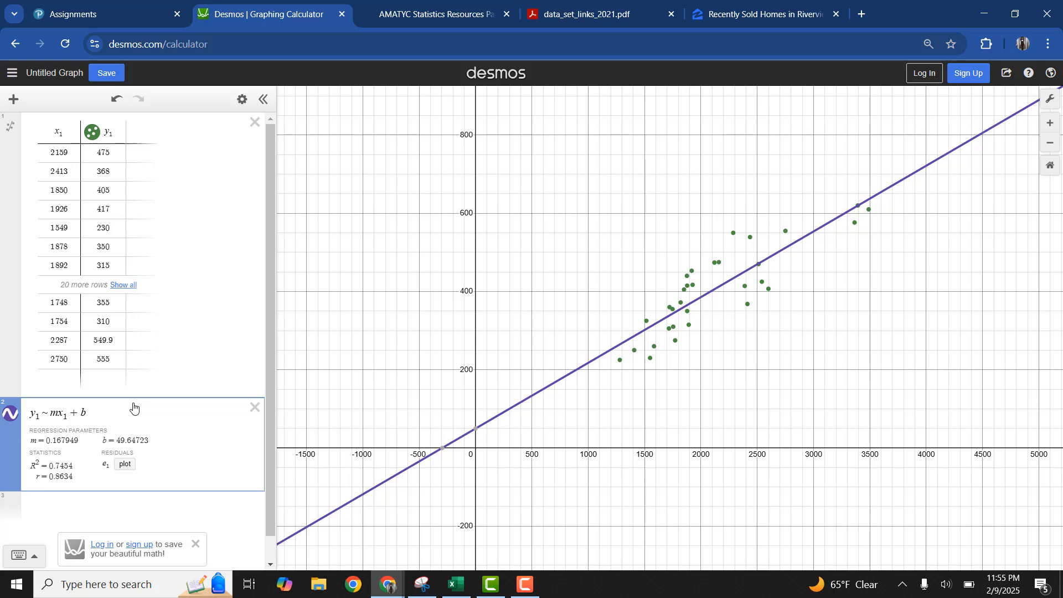
- Change the regression expression to the quadratic model y1 ~ ax1^2 + bx1 + c
{"action": "key", "text": "BackSpace"}
{"action": "type", "text": "ax_1"}
{"action": "type", "text": "^"}
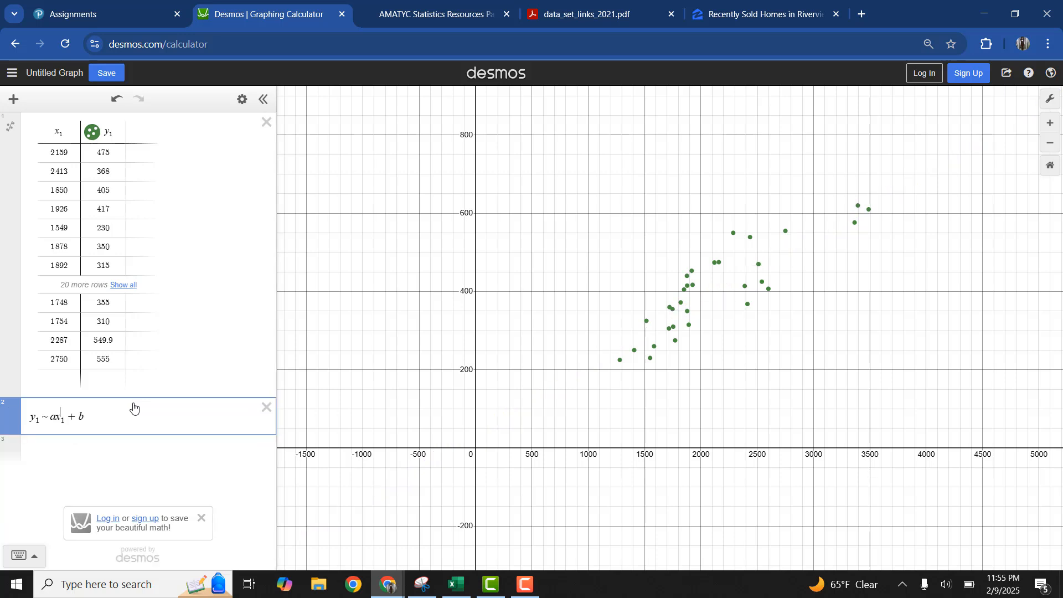
{"action": "type", "text": "2"}
{"action": "key", "text": "End"}
{"action": "type", "text": "x_1"}
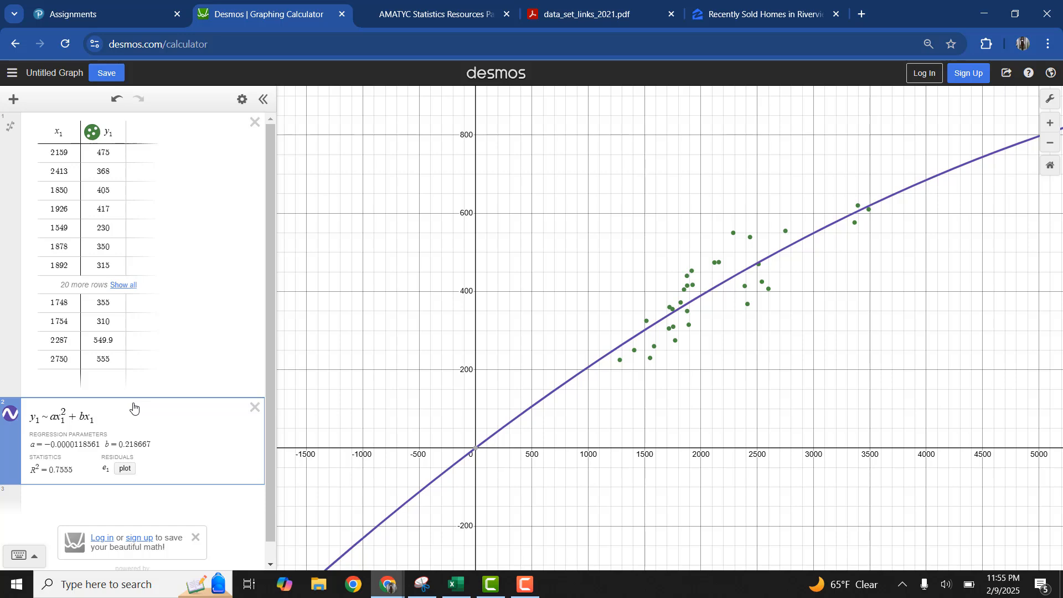
{"action": "key", "text": "BackSpace"}
{"action": "type", "text": "1+c"}
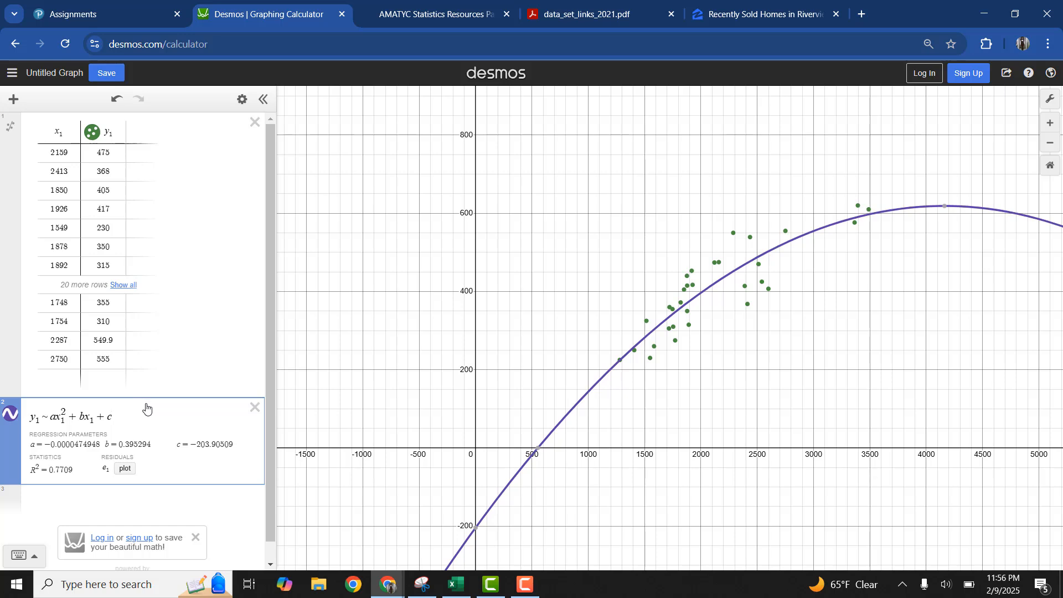
- Add a built-in regression to the data table, switching it to Quadratic and then Cubic Regression
{"action": "left_click", "coordinate": [10, 134]}
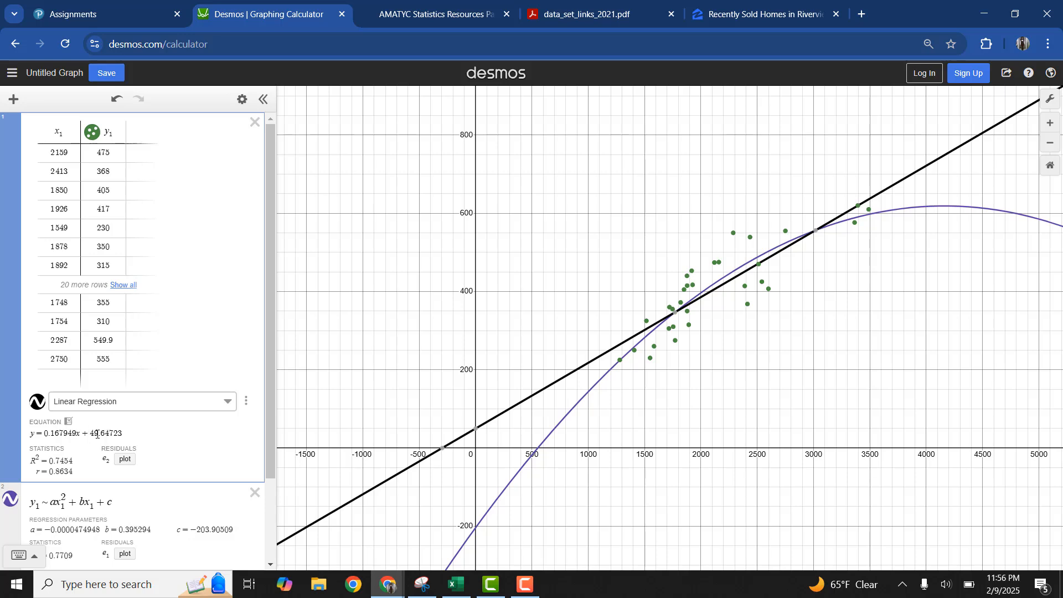
{"action": "left_click", "coordinate": [174, 402]}
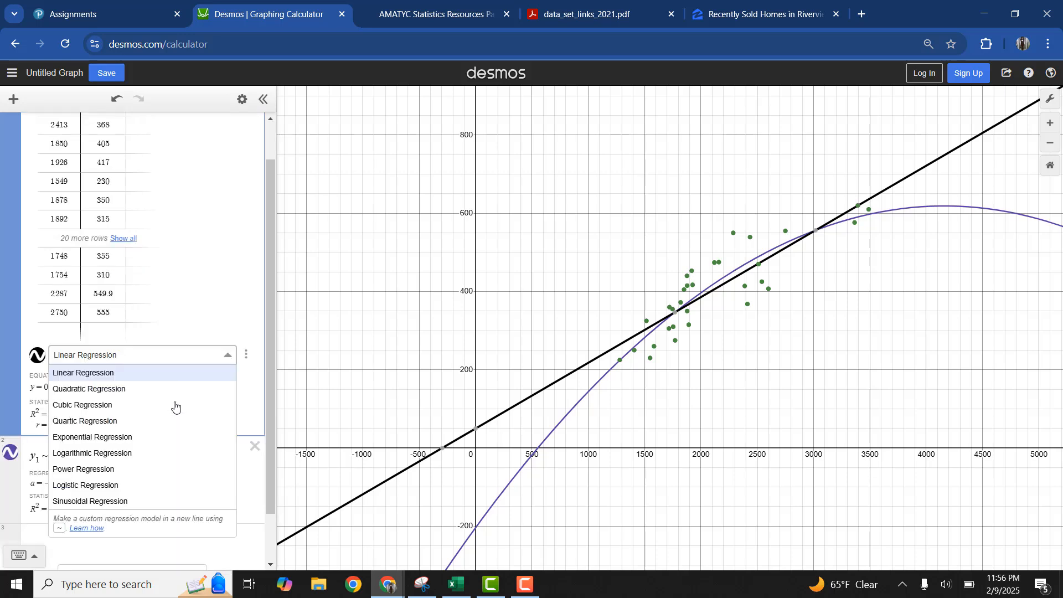
{"action": "left_click", "coordinate": [119, 387]}
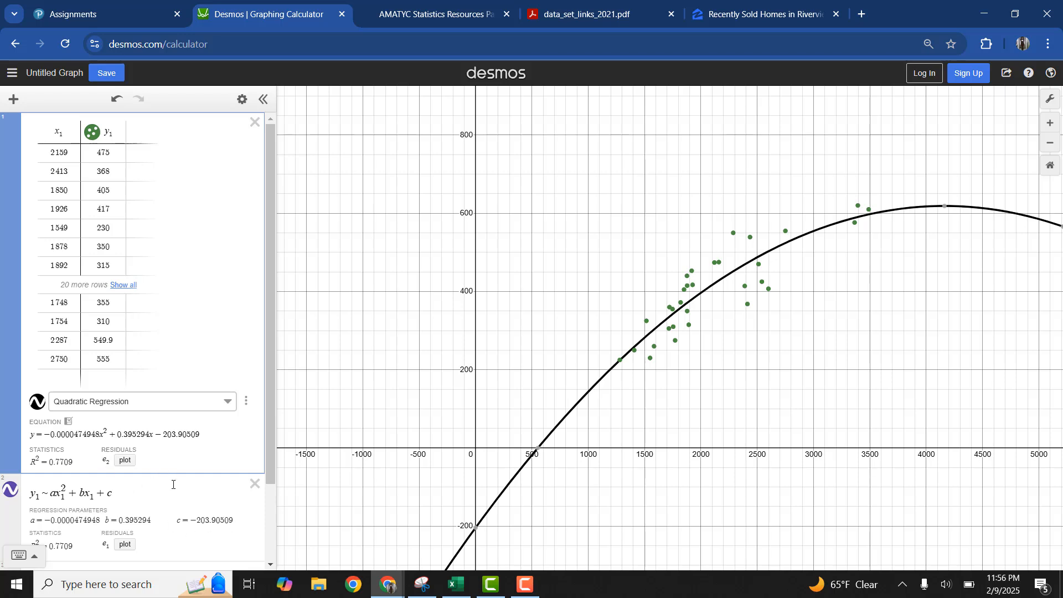
{"action": "left_click", "coordinate": [169, 403]}
{"action": "left_click", "coordinate": [149, 408]}
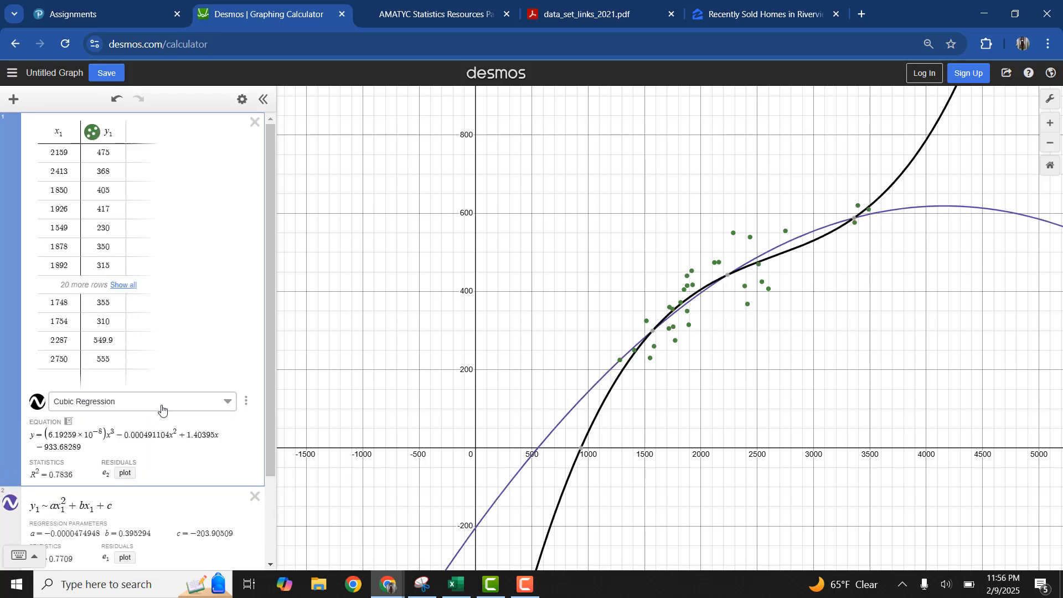
- Switch the table's built-in regression to Exponential Regression and turn on Log Mode
{"action": "left_click", "coordinate": [172, 406]}
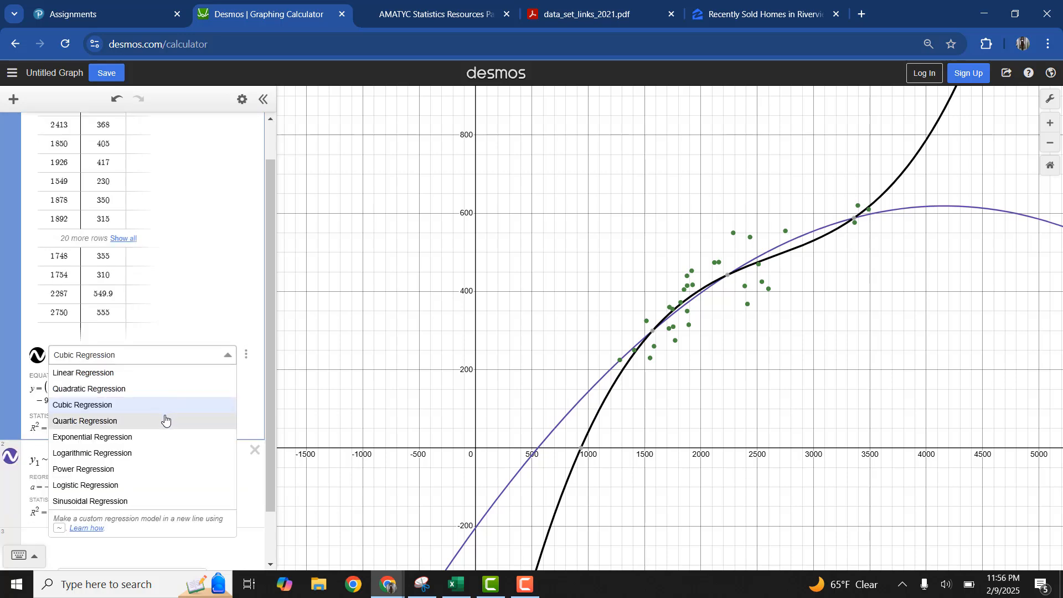
{"action": "left_click", "coordinate": [164, 436]}
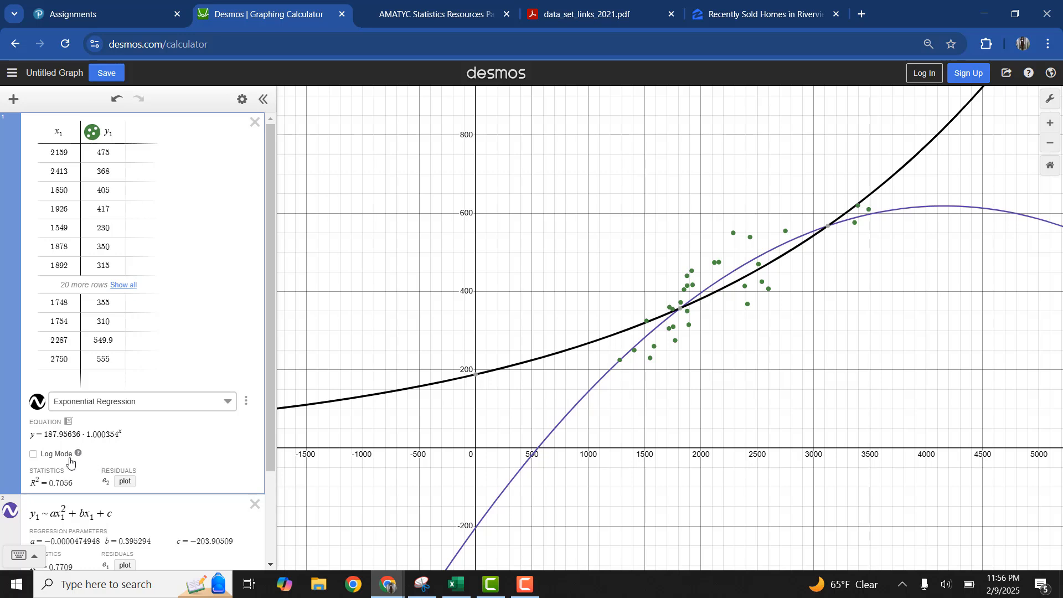
{"action": "left_click", "coordinate": [33, 459]}
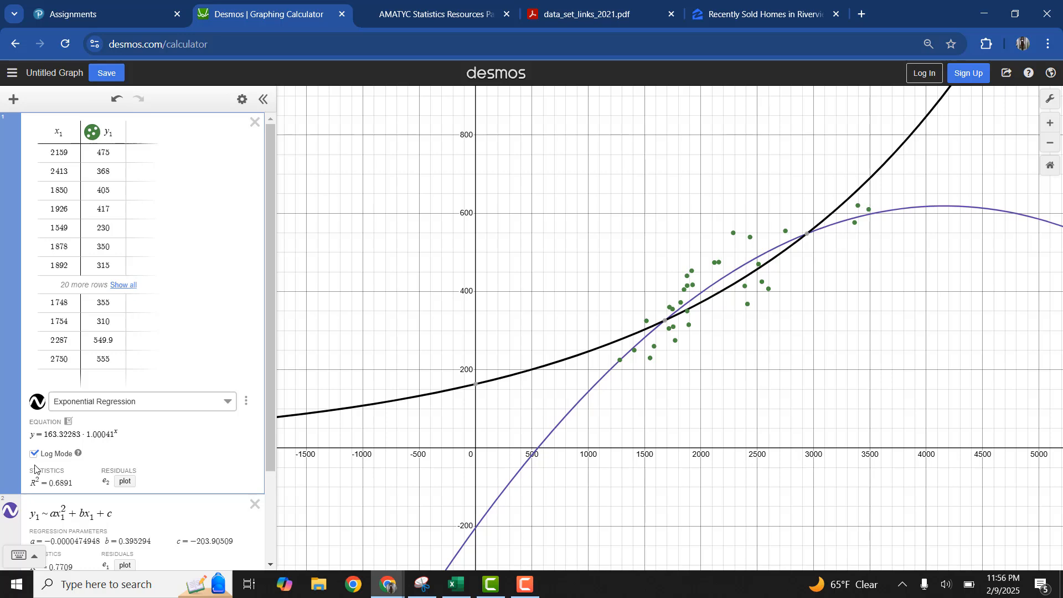
- Delete the data table and the regression expression to clear the graph
{"action": "left_click", "coordinate": [255, 122]}
{"action": "left_click", "coordinate": [262, 122]}
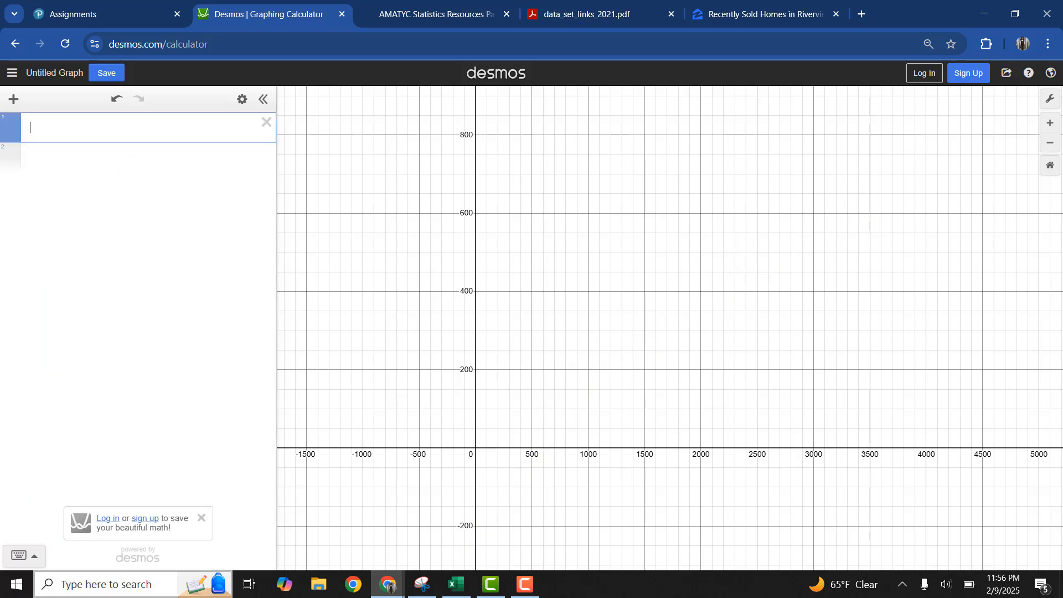
- Switch to the homework window and open the rumor data table's copy dialog, selecting the data before closing it
{"action": "mouse_move", "coordinate": [394, 590]}
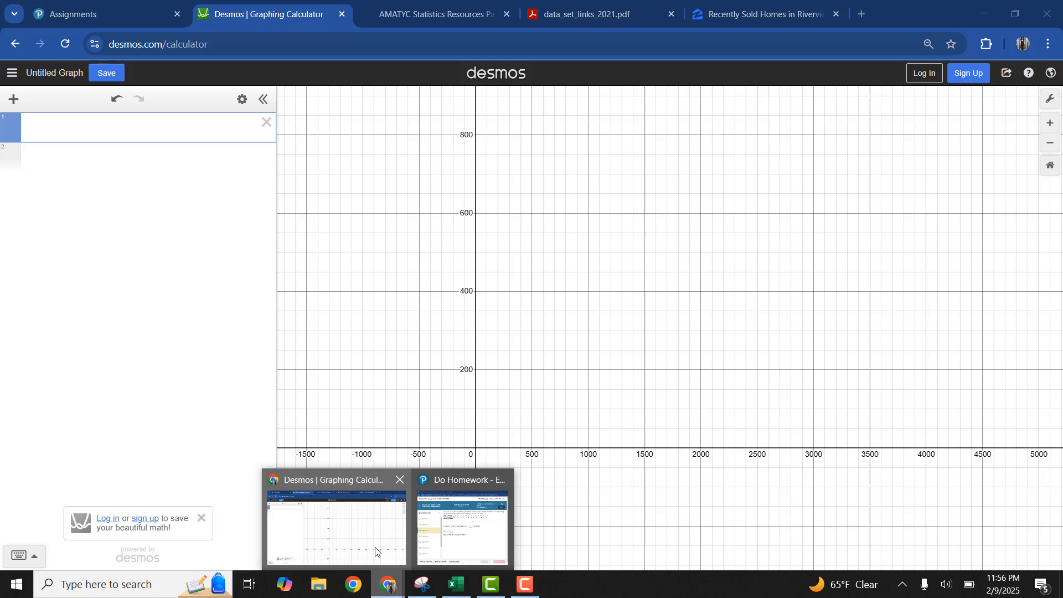
{"action": "left_click", "coordinate": [446, 551]}
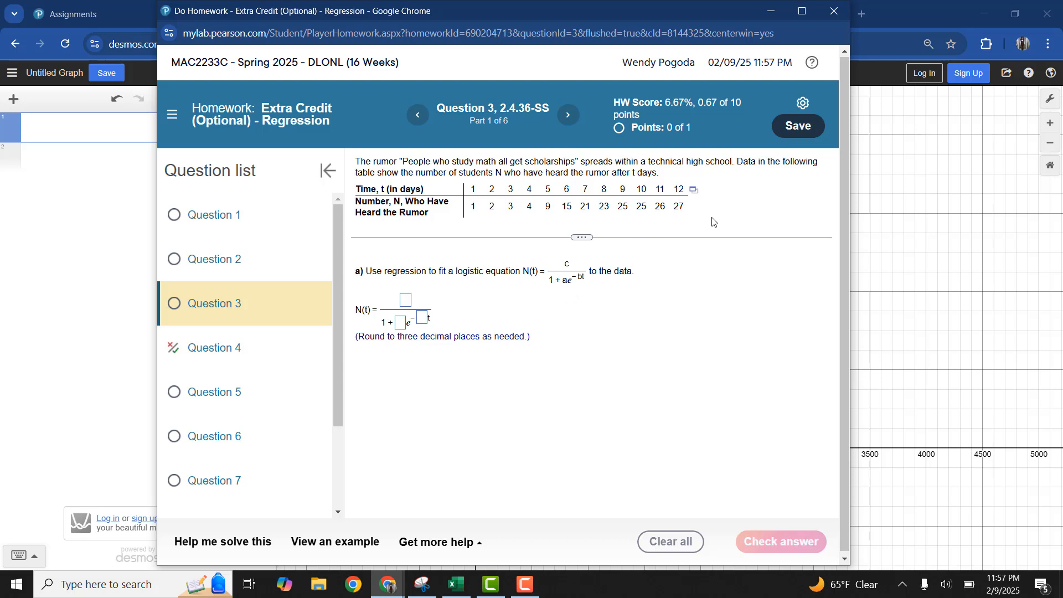
{"action": "left_click", "coordinate": [694, 191]}
{"action": "left_click", "coordinate": [742, 214]}
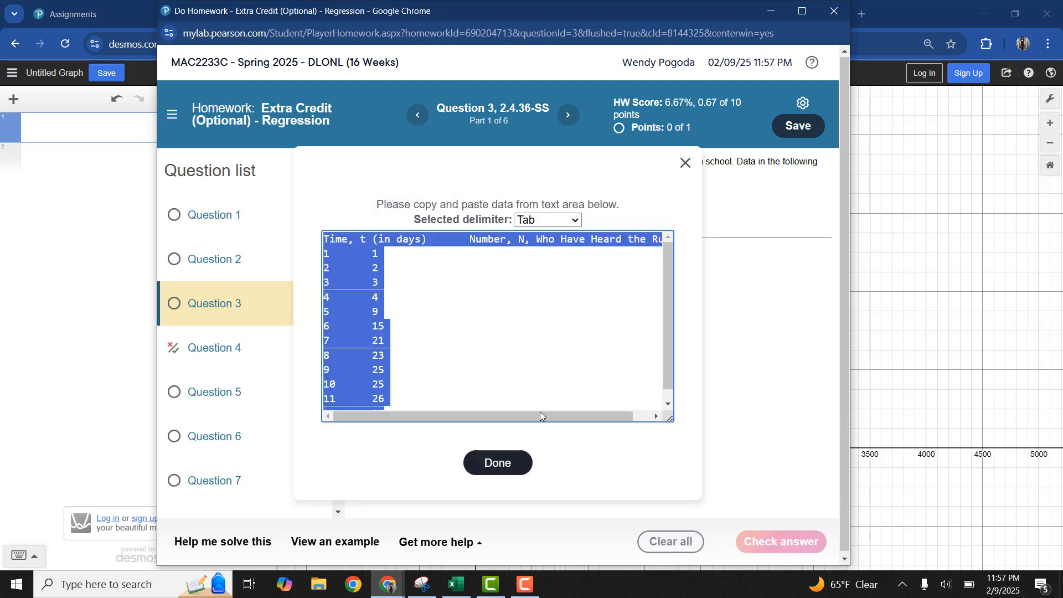
{"action": "left_click", "coordinate": [505, 465]}
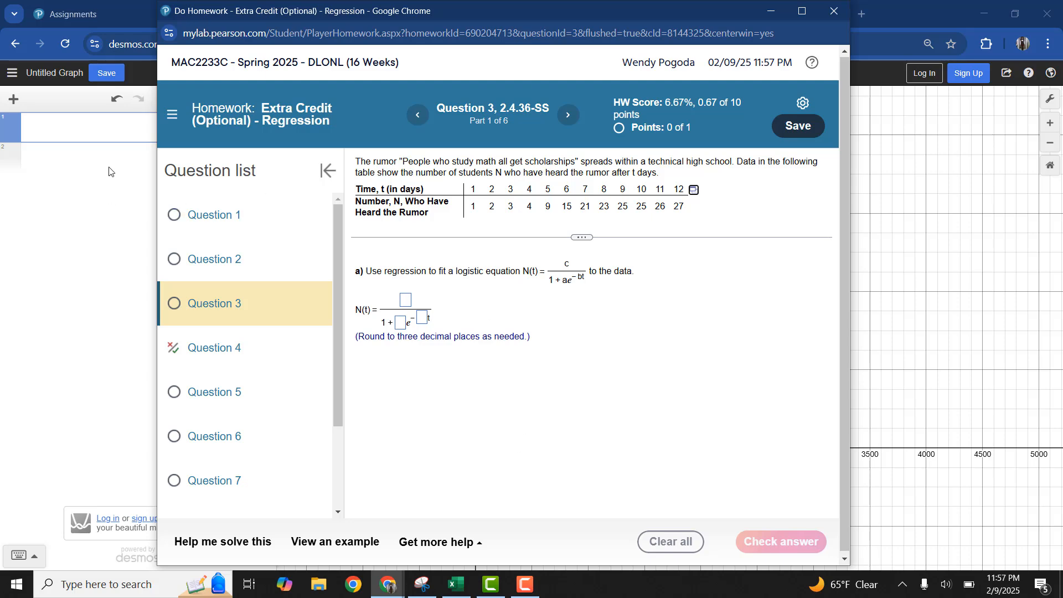
- Paste the copied rumor data into a new Desmos table and fit the view to the plotted points
{"action": "left_click", "coordinate": [101, 125]}
{"action": "key", "text": "ctrl+v"}
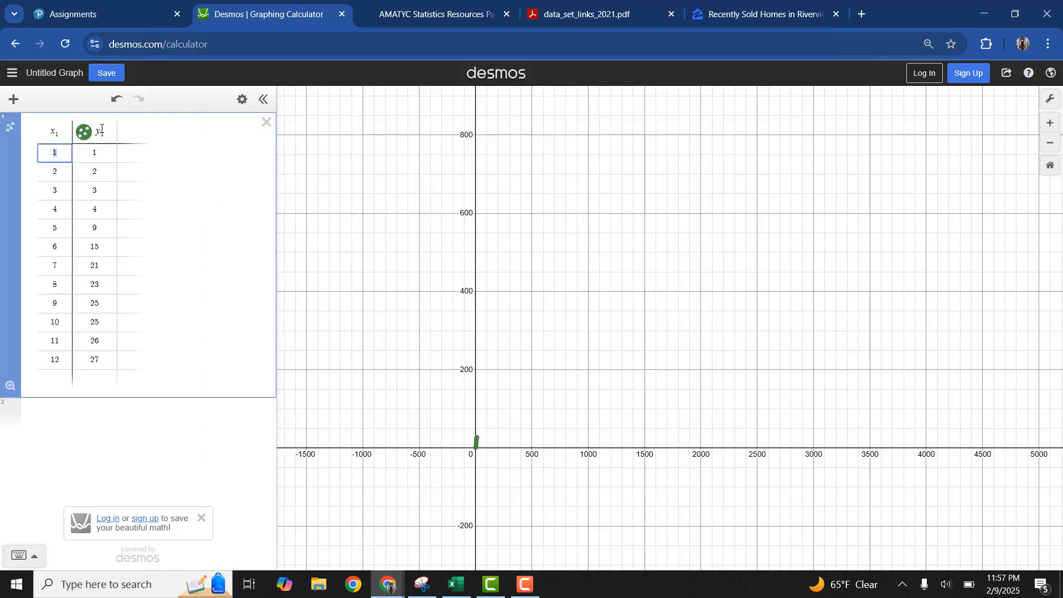
{"action": "left_click", "coordinate": [123, 415]}
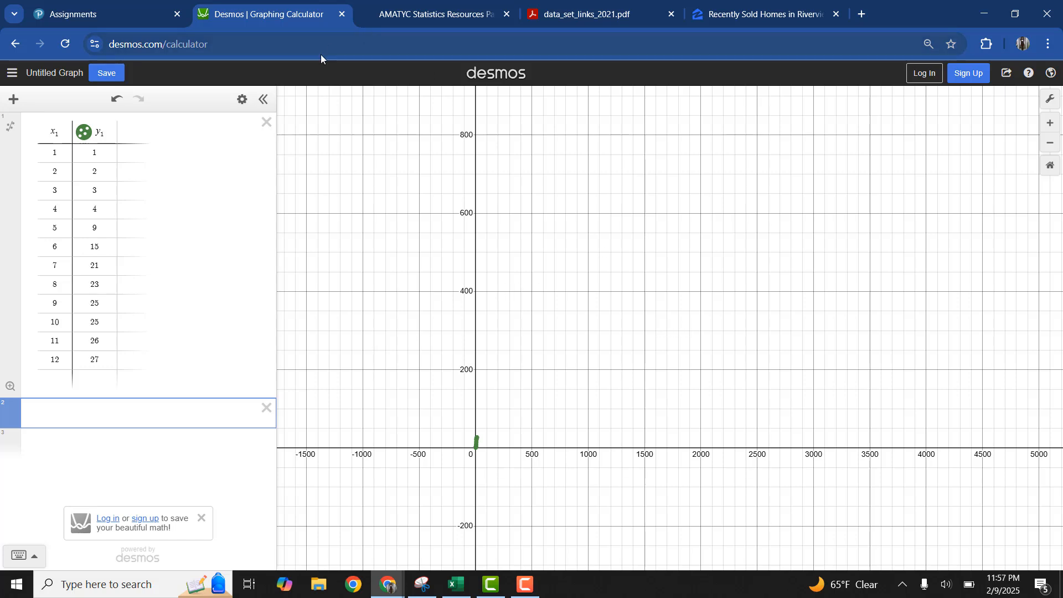
{"action": "left_click", "coordinate": [1050, 165]}
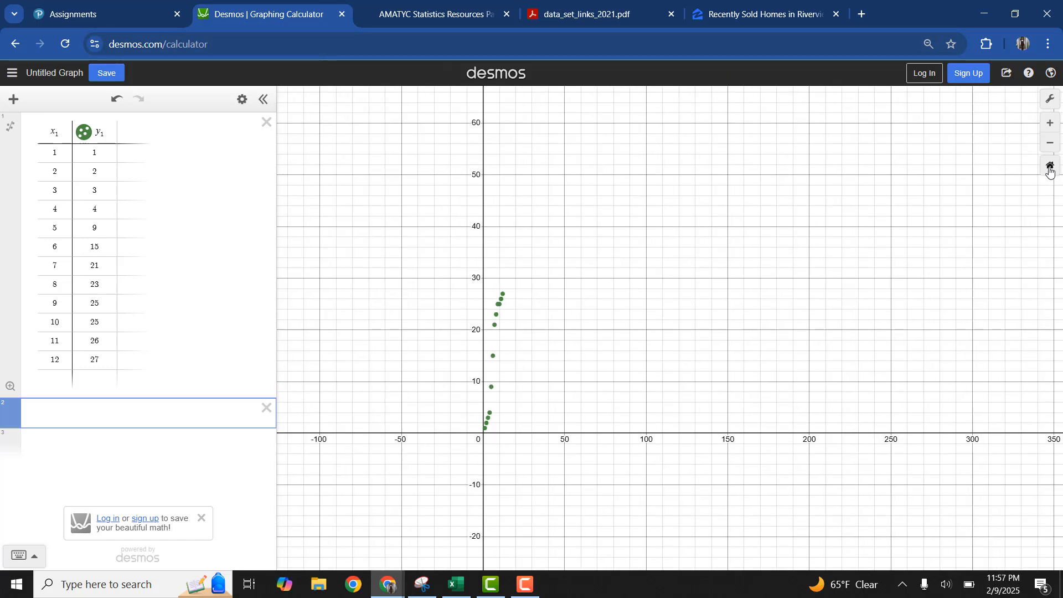
{"action": "left_click_drag", "start_coordinate": [822, 291], "coordinate": [530, 470]}
{"action": "scroll", "coordinate": [554, 459], "scroll_direction": "up", "scroll_amount": 1}
{"action": "scroll", "coordinate": [556, 463], "scroll_direction": "down", "scroll_amount": 5}
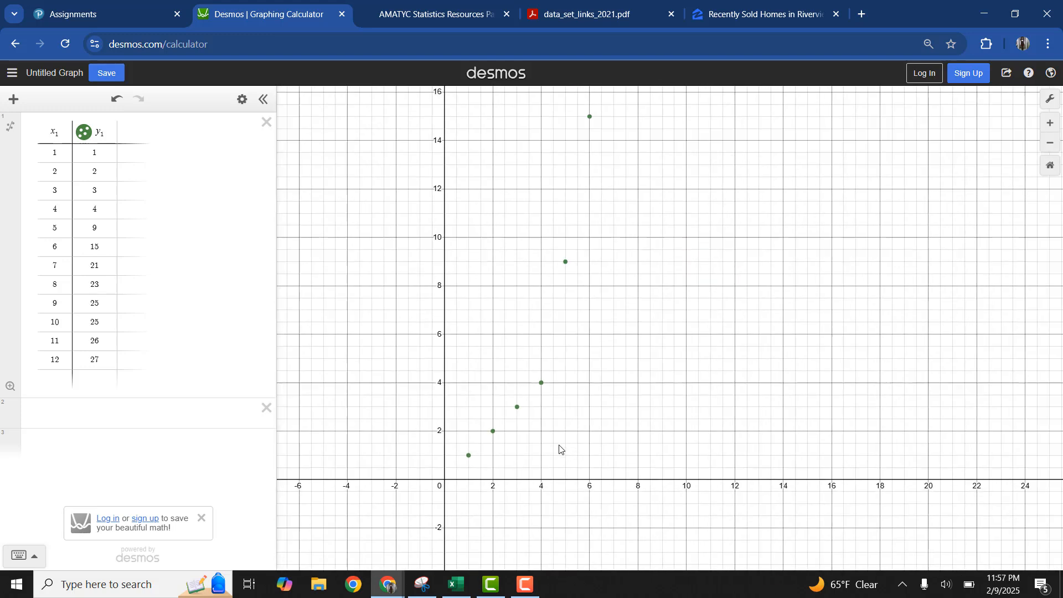
{"action": "scroll", "coordinate": [685, 310], "scroll_direction": "down", "scroll_amount": 1}
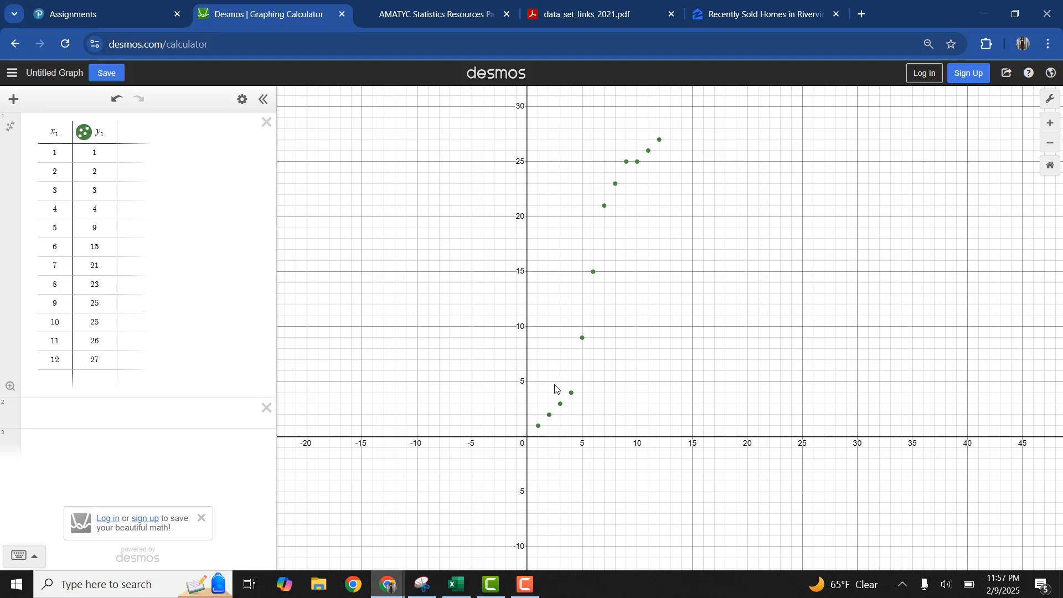
- Add a built-in regression to the rumor data table and switch it to Logistic Regression
{"action": "left_click", "coordinate": [88, 413]}
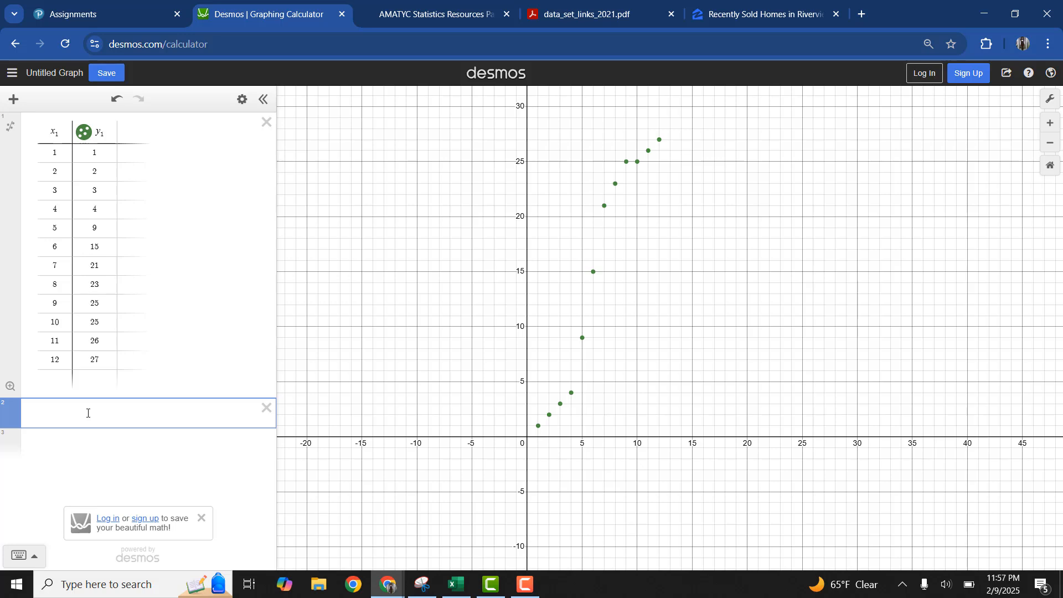
{"action": "left_click", "coordinate": [10, 126]}
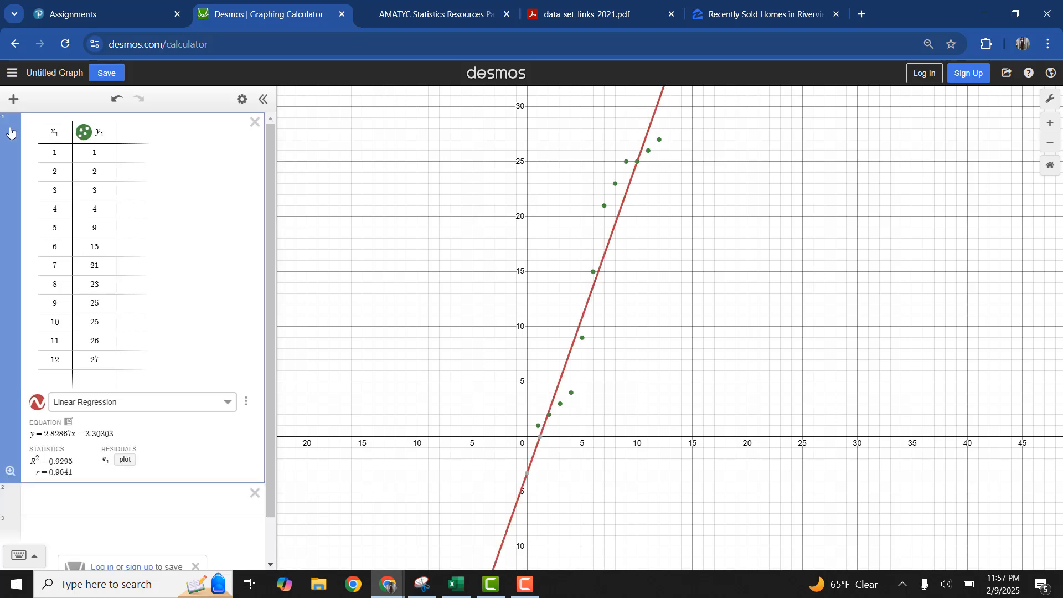
{"action": "left_click", "coordinate": [172, 404]}
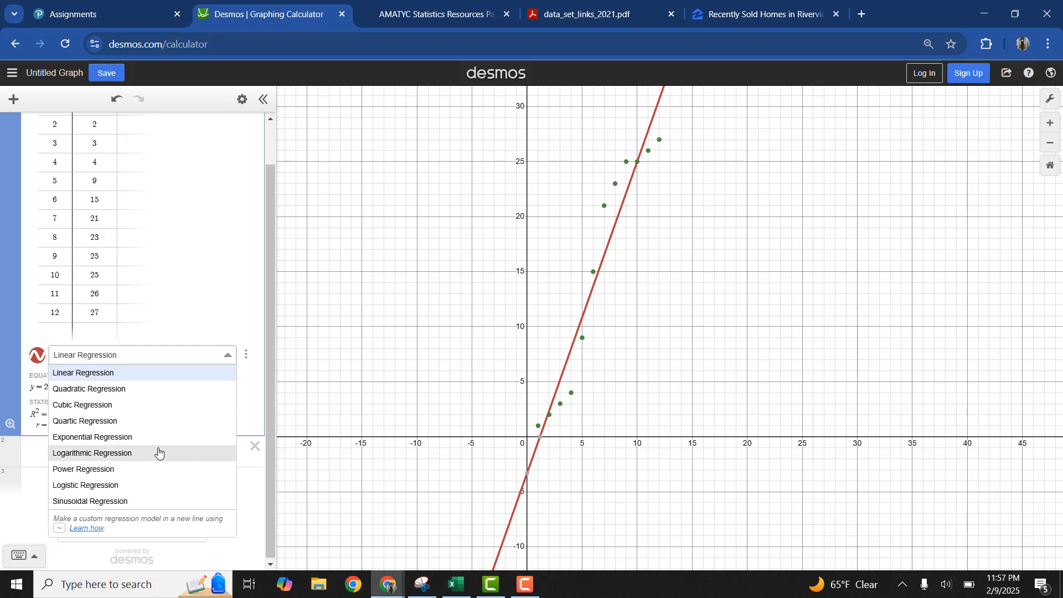
{"action": "left_click", "coordinate": [151, 485]}
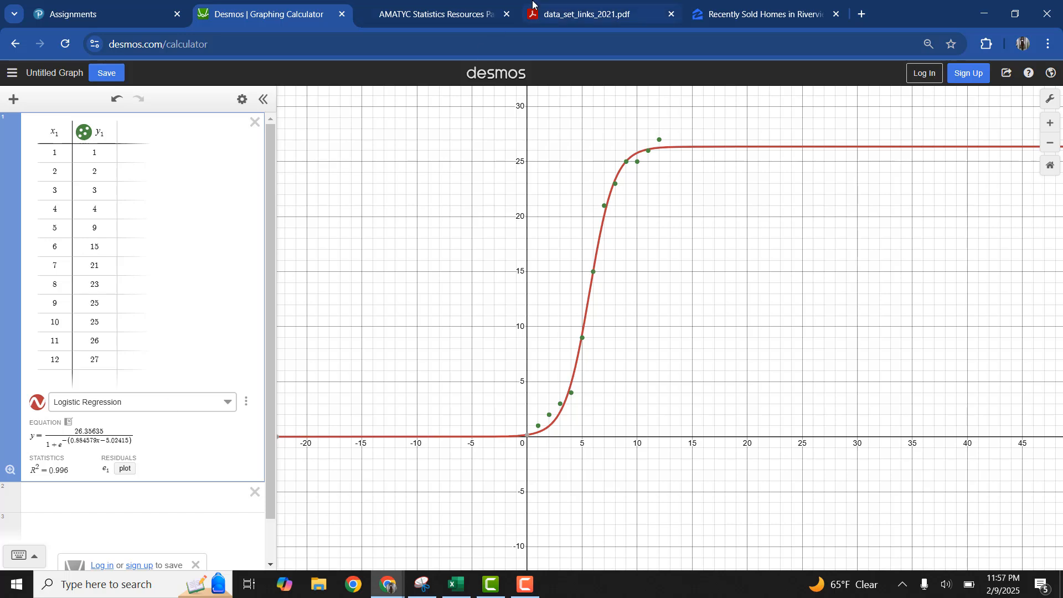
- Bring the homework window alongside the graph to compare its logistic equation form with the regression
{"action": "mouse_move", "coordinate": [390, 585]}
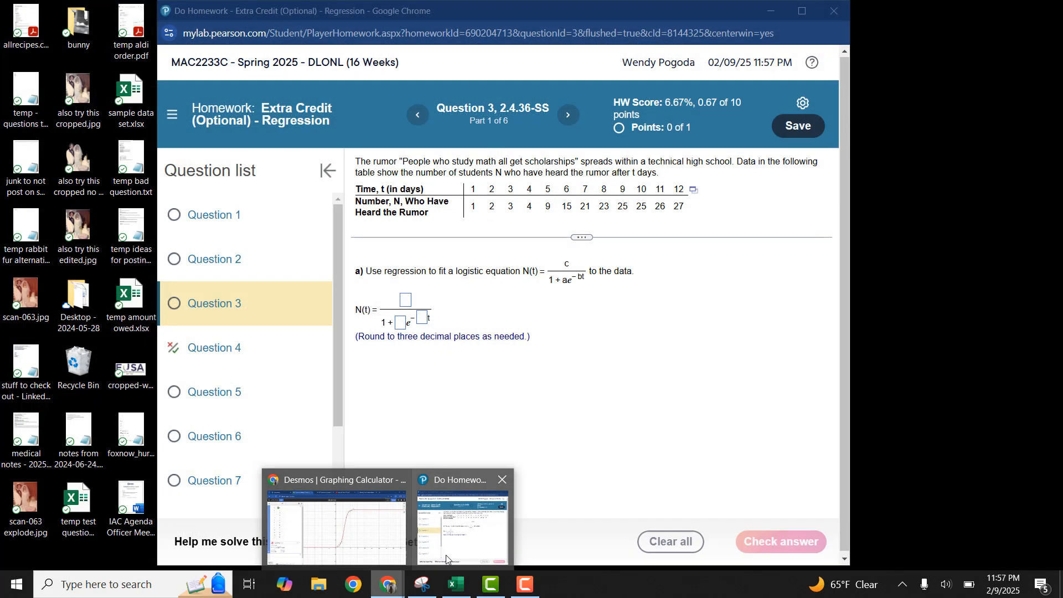
{"action": "left_click", "coordinate": [482, 480]}
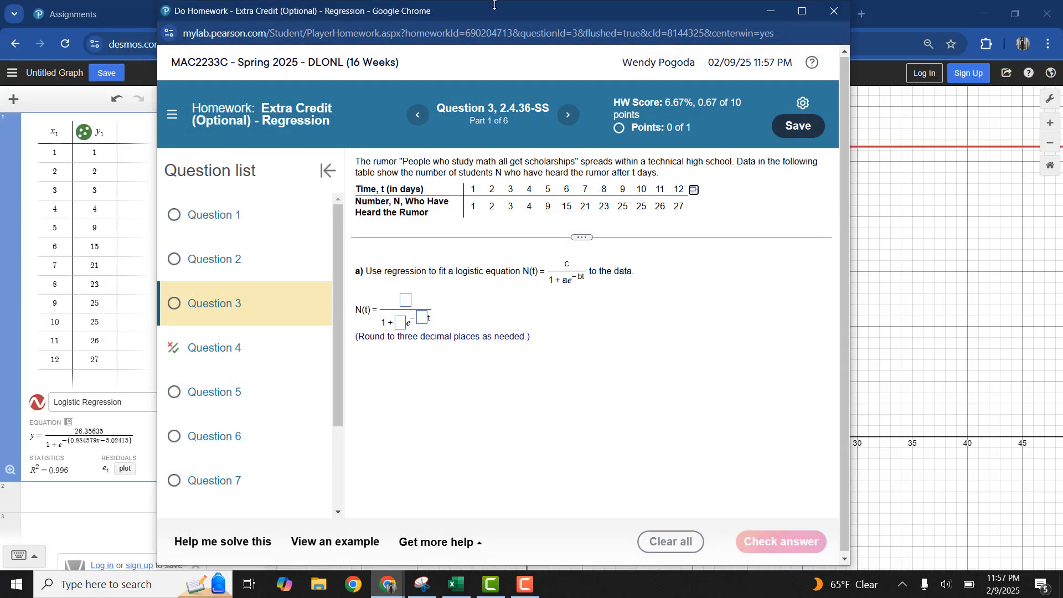
{"action": "left_click_drag", "start_coordinate": [487, 15], "coordinate": [682, 16]}
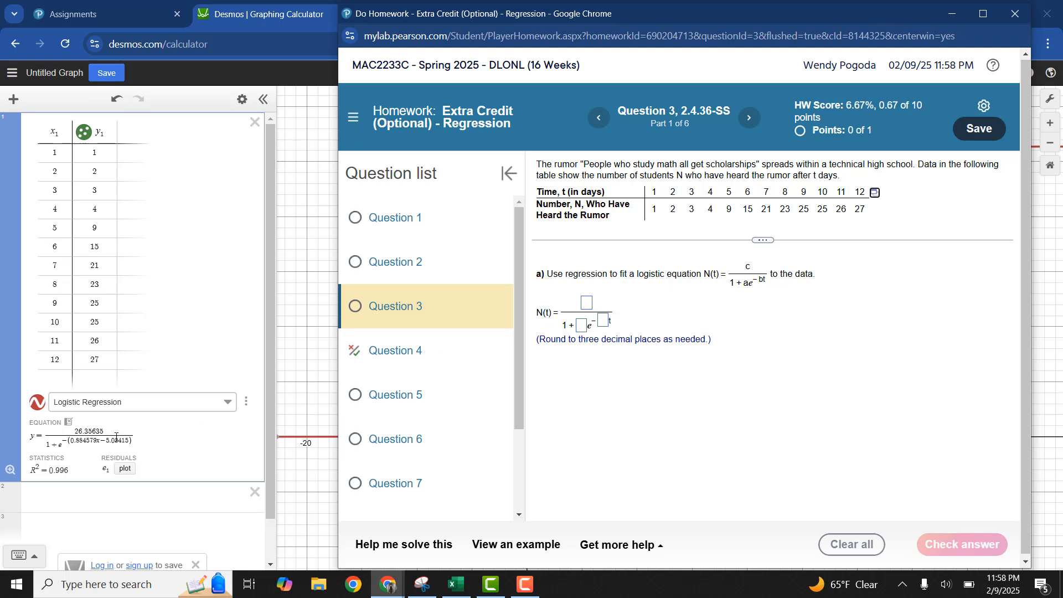
- Enter a custom regression y_1 ~ c/(1+ae^(-bx_1)) matching the homework's logistic form
{"action": "left_click", "coordinate": [105, 494]}
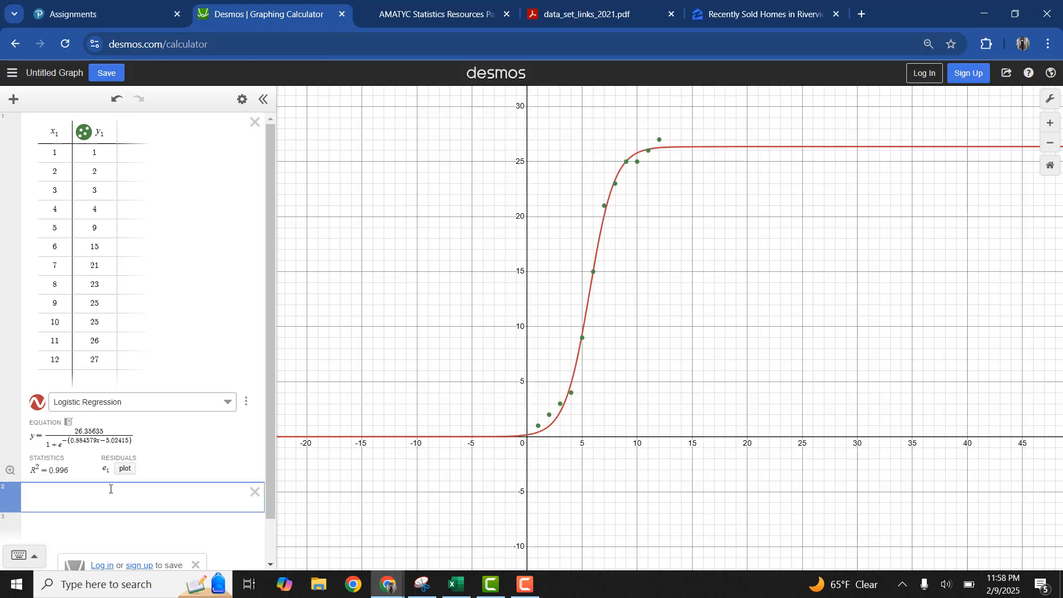
{"action": "type", "text": "y_1 "}
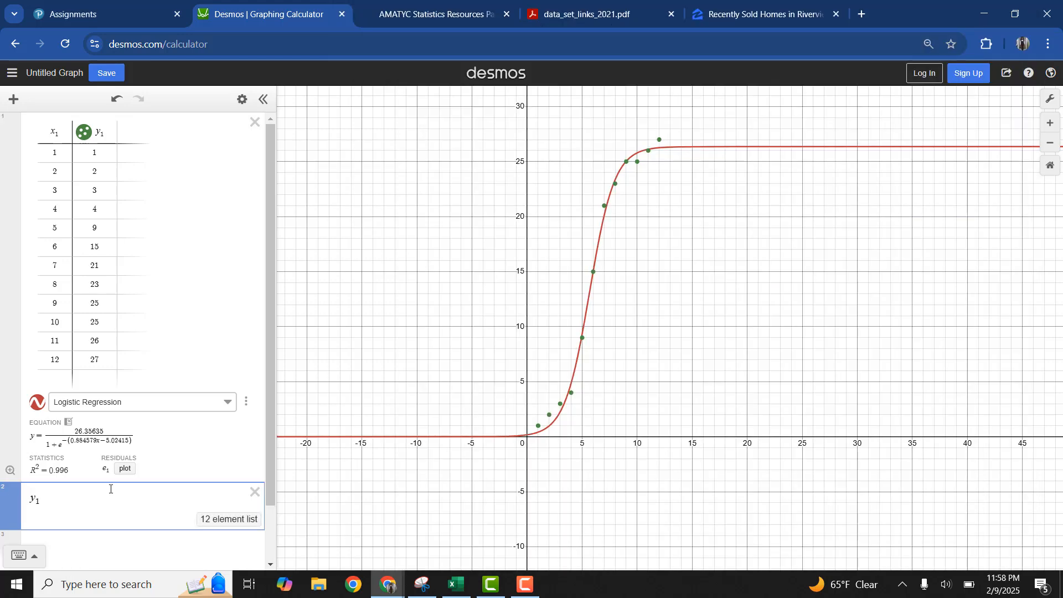
{"action": "type", "text": "~"}
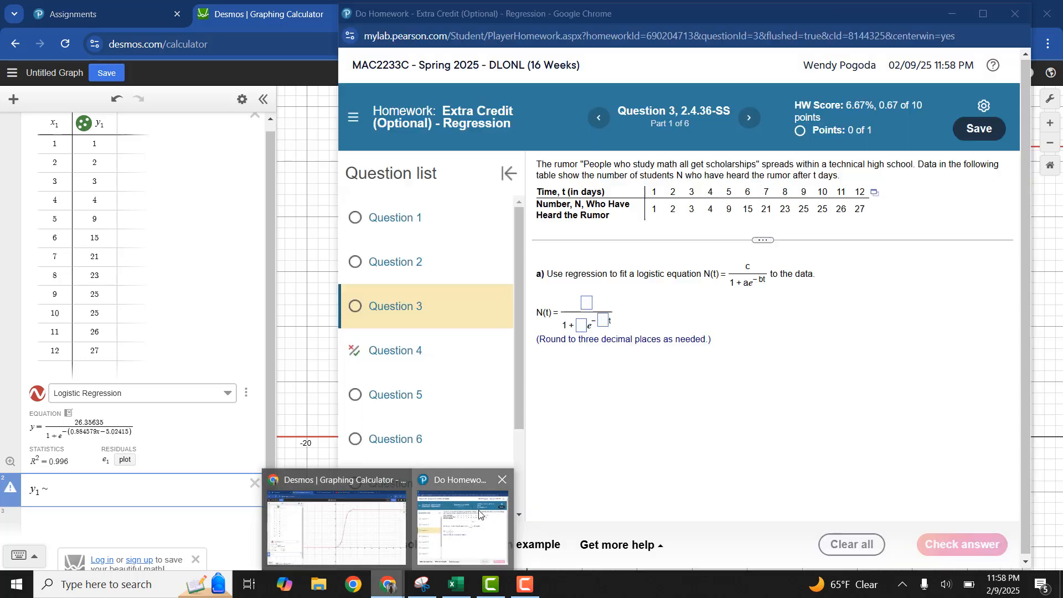
{"action": "left_click", "coordinate": [471, 515]}
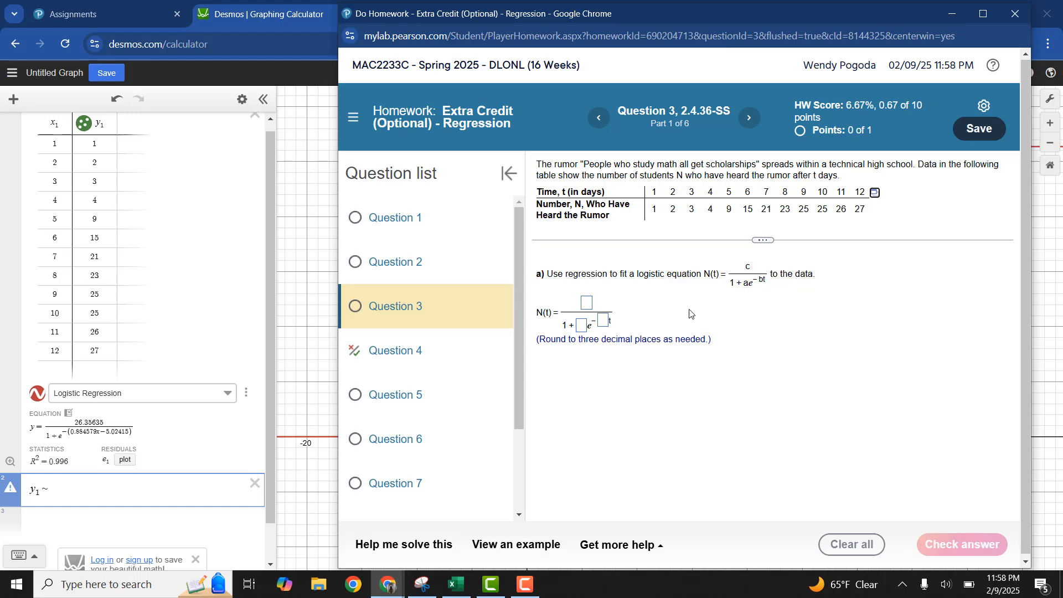
{"action": "left_click", "coordinate": [87, 493]}
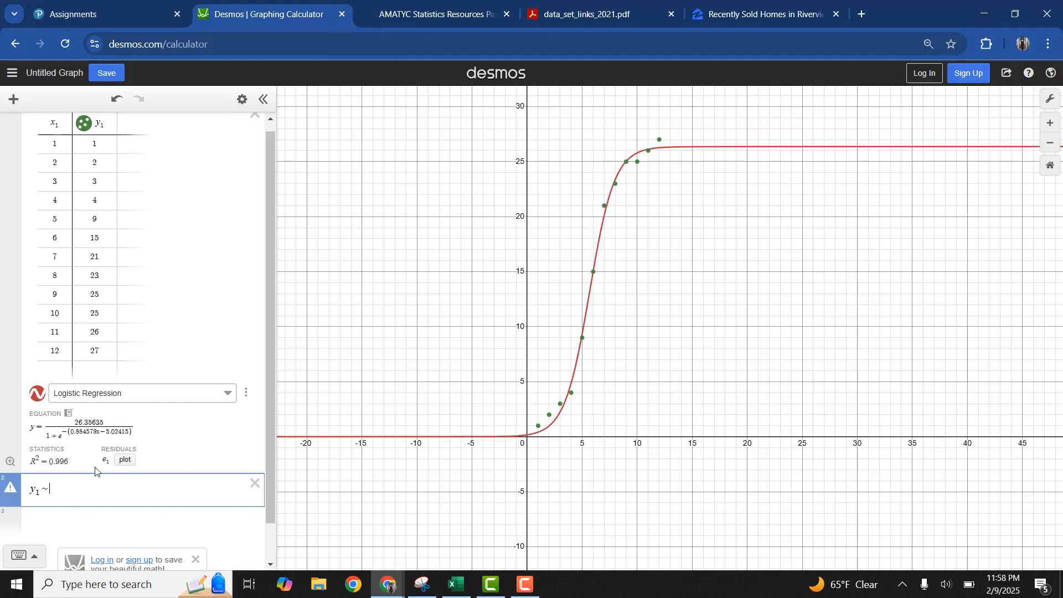
{"action": "type", "text": "c/"}
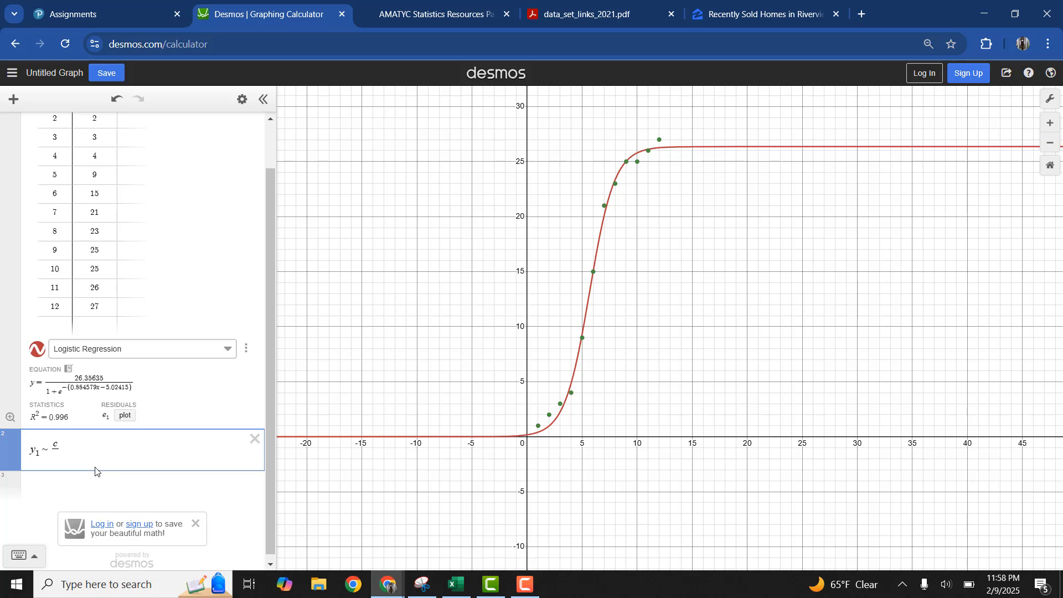
{"action": "type", "text": "(1 + ae"}
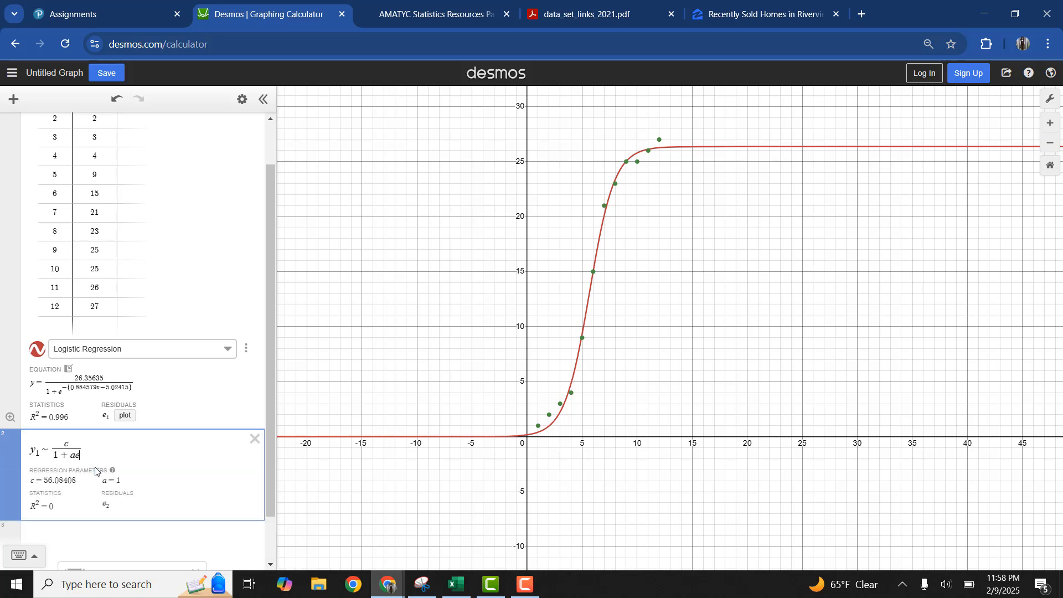
{"action": "type", "text": "^(-b"}
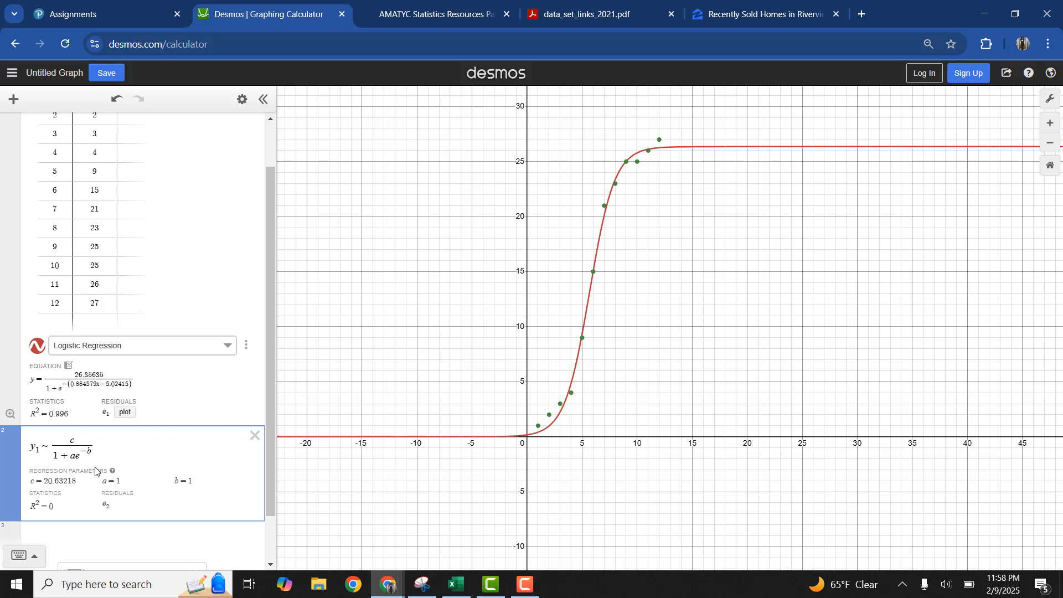
{"action": "type", "text": "x_1"}
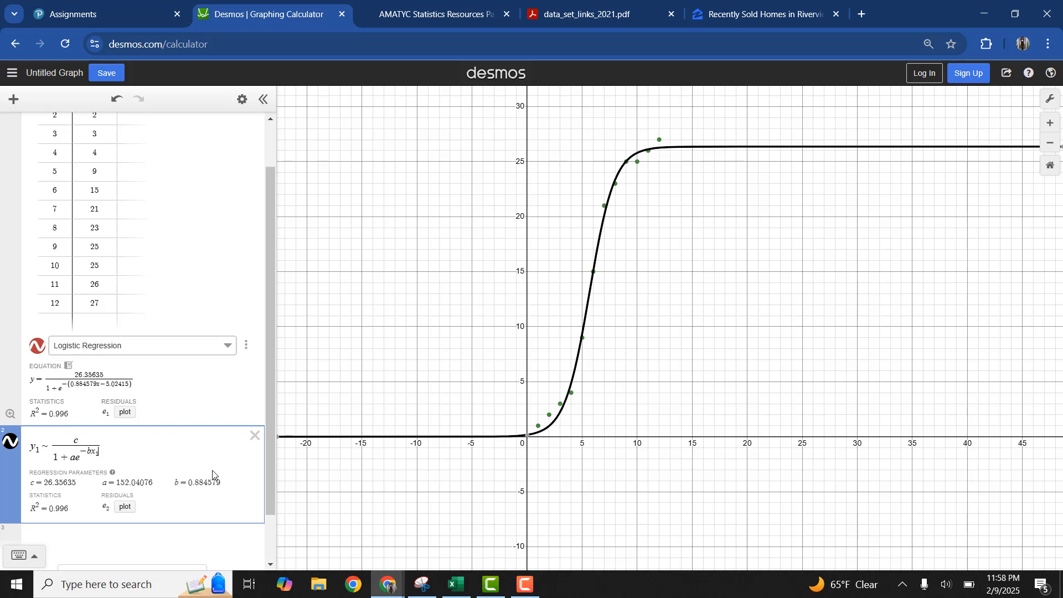
- Enter an exponential regression y_1 ~ Ae^(kx_1) below it and turn on its Log Mode
{"action": "scroll", "coordinate": [213, 474], "scroll_direction": "down", "scroll_amount": 2}
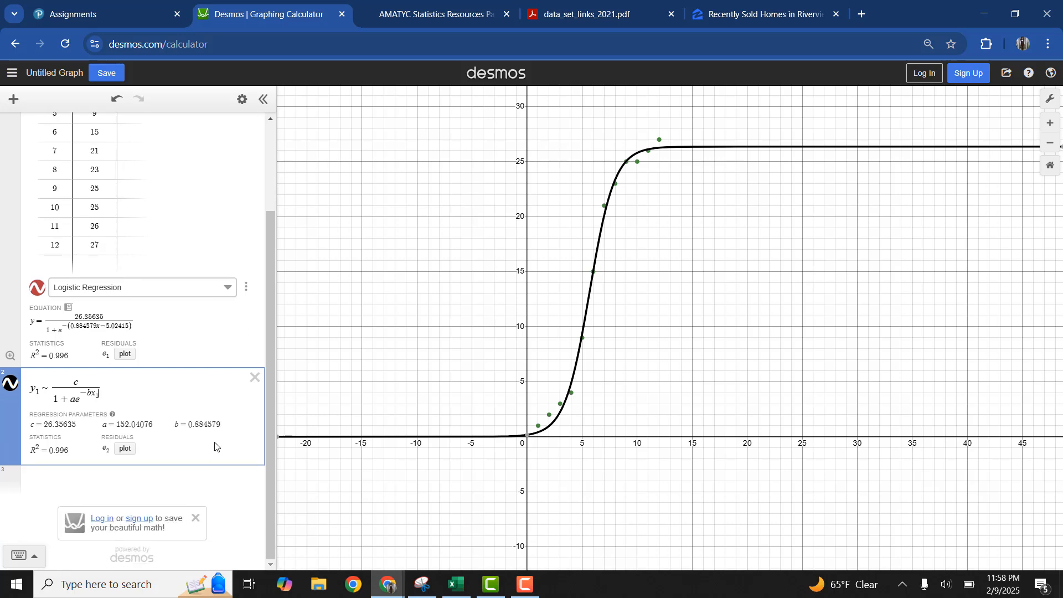
{"action": "left_click", "coordinate": [181, 479]}
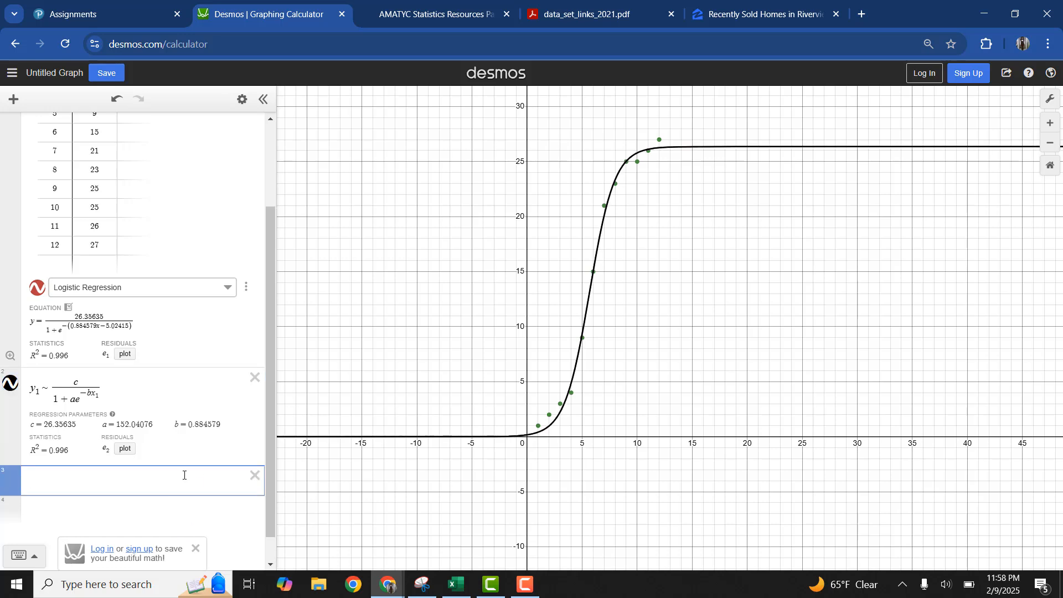
{"action": "type", "text": "y1"}
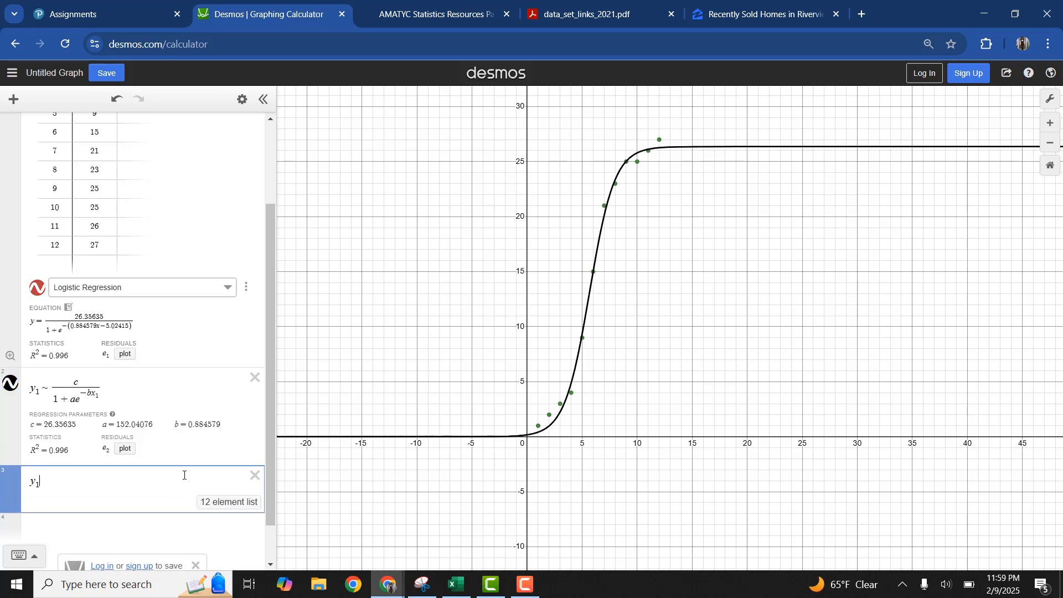
{"action": "type", "text": "~"}
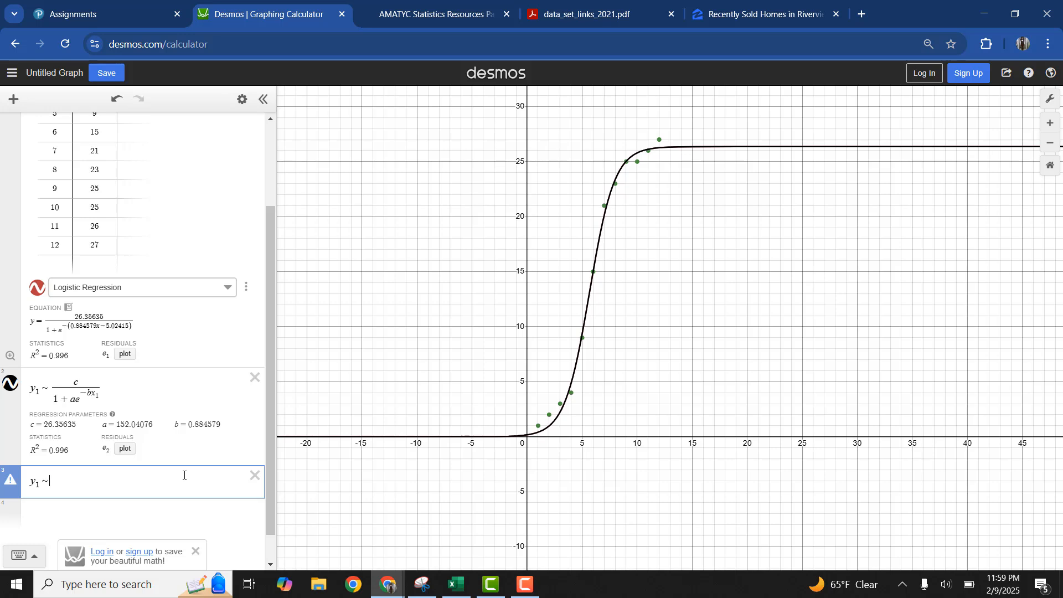
{"action": "type", "text": "A"}
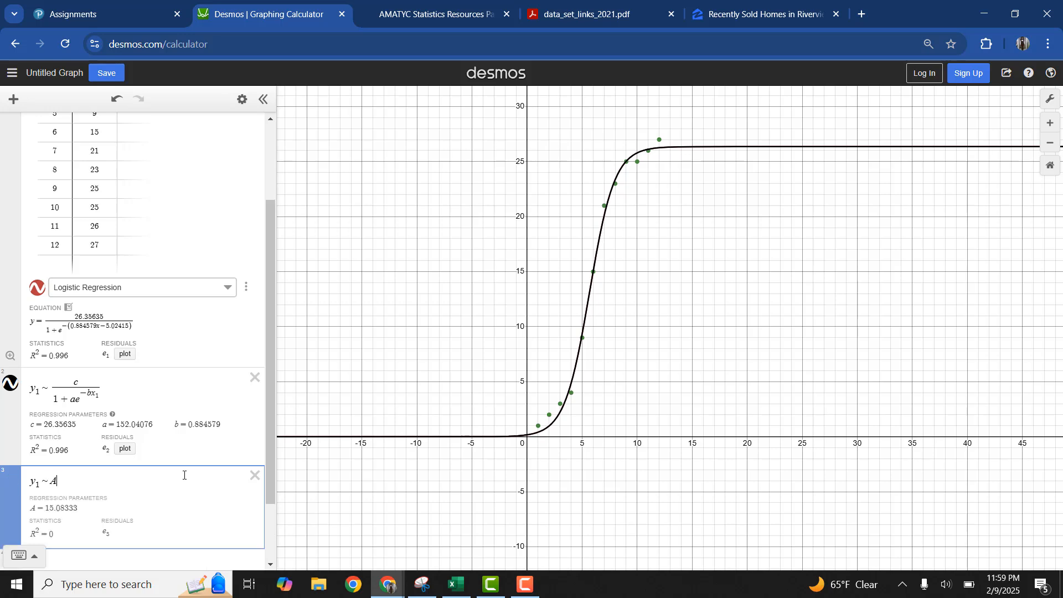
{"action": "type", "text": "e"}
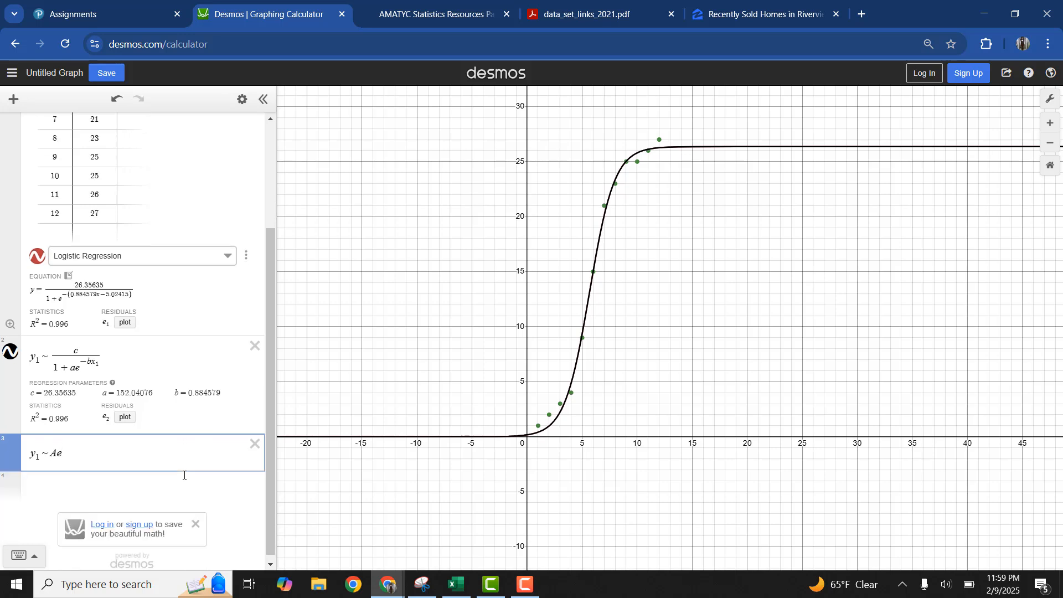
{"action": "type", "text": "^k"}
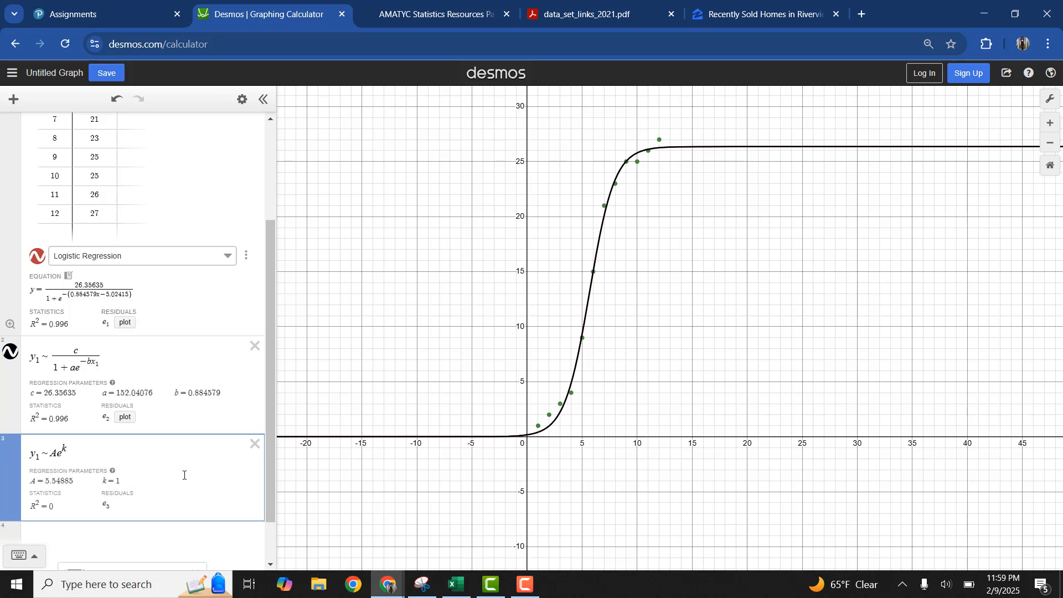
{"action": "type", "text": "x1"}
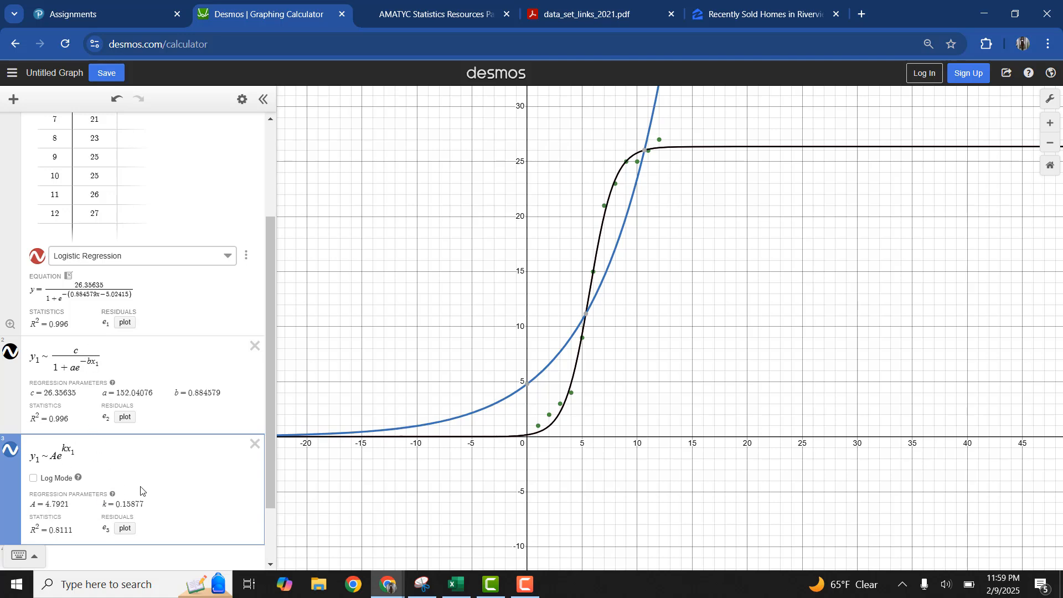
{"action": "left_click", "coordinate": [33, 479]}
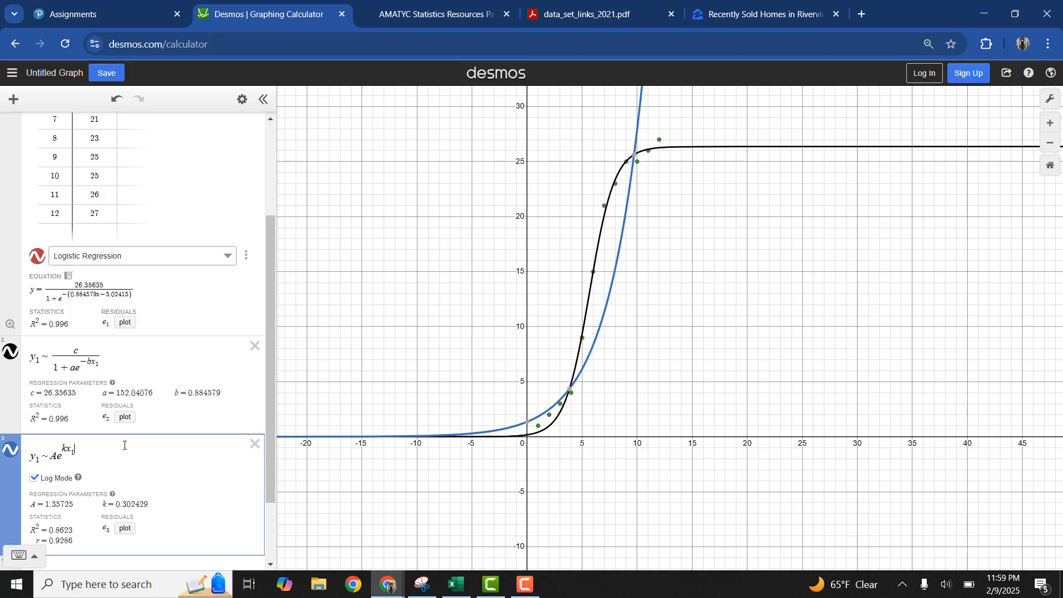
- Delete the data table and both custom regression expressions to clear the graph
{"action": "scroll", "coordinate": [158, 363], "scroll_direction": "up", "scroll_amount": 3}
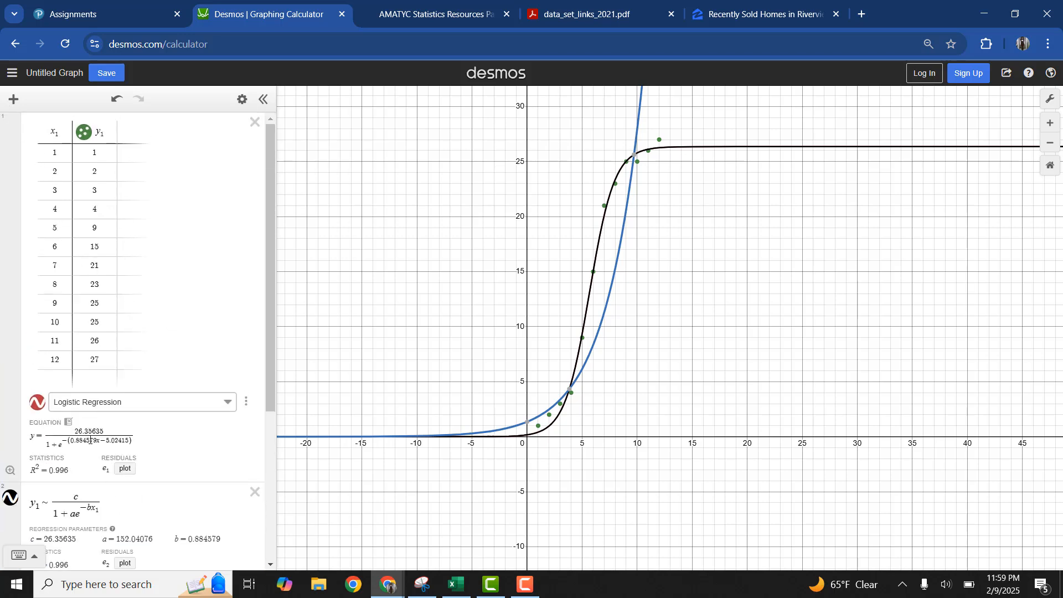
{"action": "left_click", "coordinate": [255, 124]}
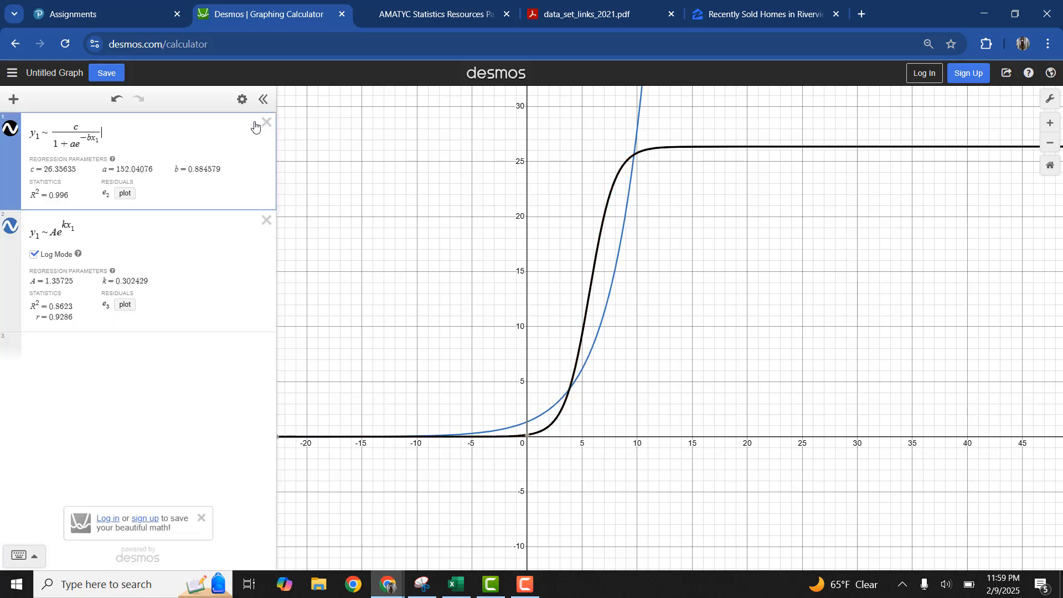
{"action": "left_click", "coordinate": [255, 124]}
{"action": "left_click", "coordinate": [255, 126]}
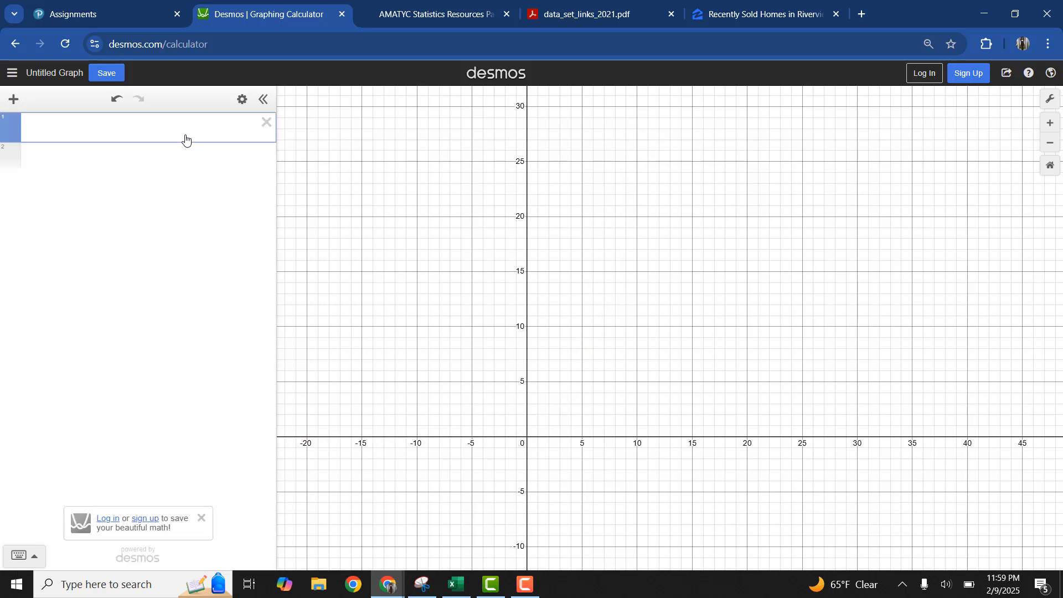
- Paste the rumor data table again and add a built-in regression to it
{"action": "key", "text": "ctrl+v"}
{"action": "left_click", "coordinate": [7, 131]}
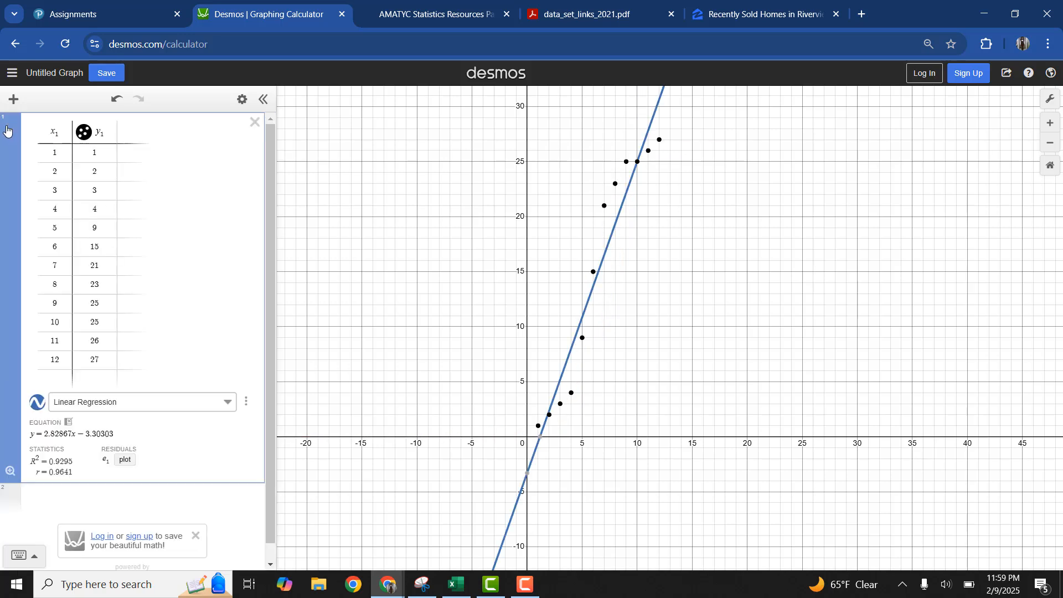